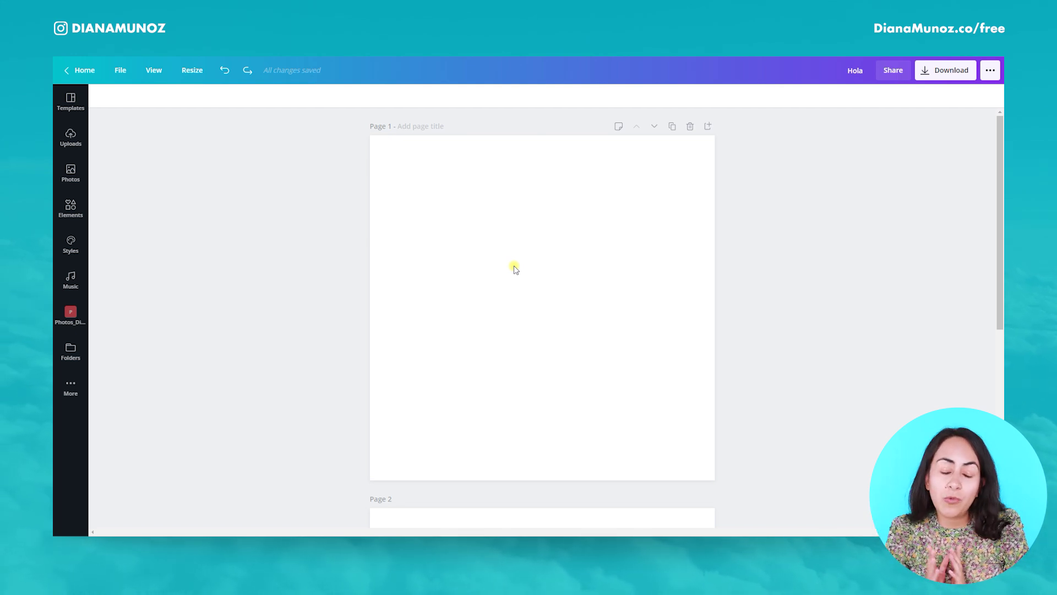
Add the café laptop photo from Photos_Diana to page 1 and open its image effects.
{"action": "left_click", "coordinate": [61, 326]}
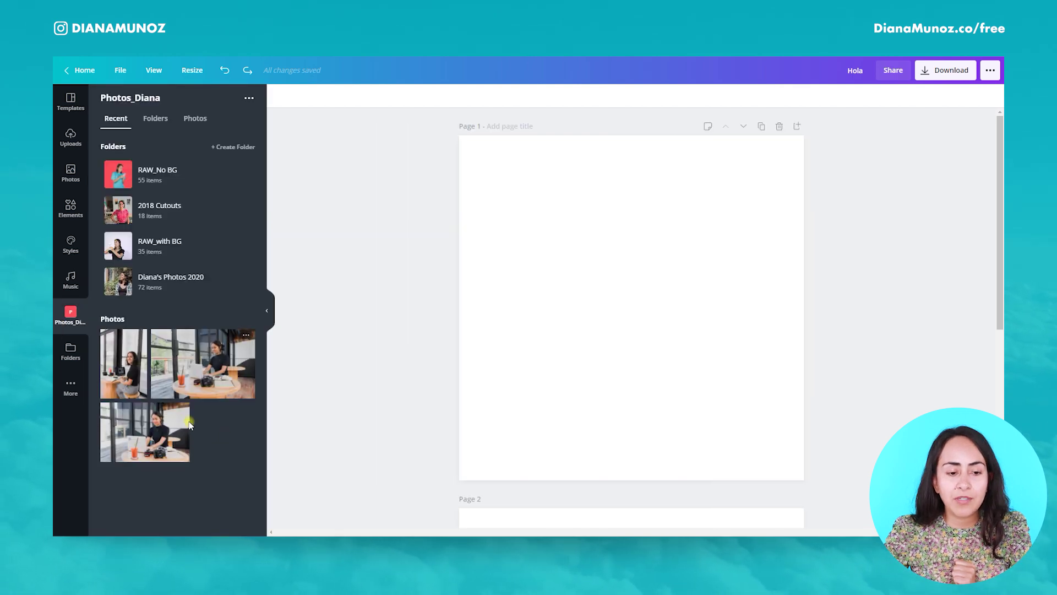
{"action": "left_click", "coordinate": [213, 364]}
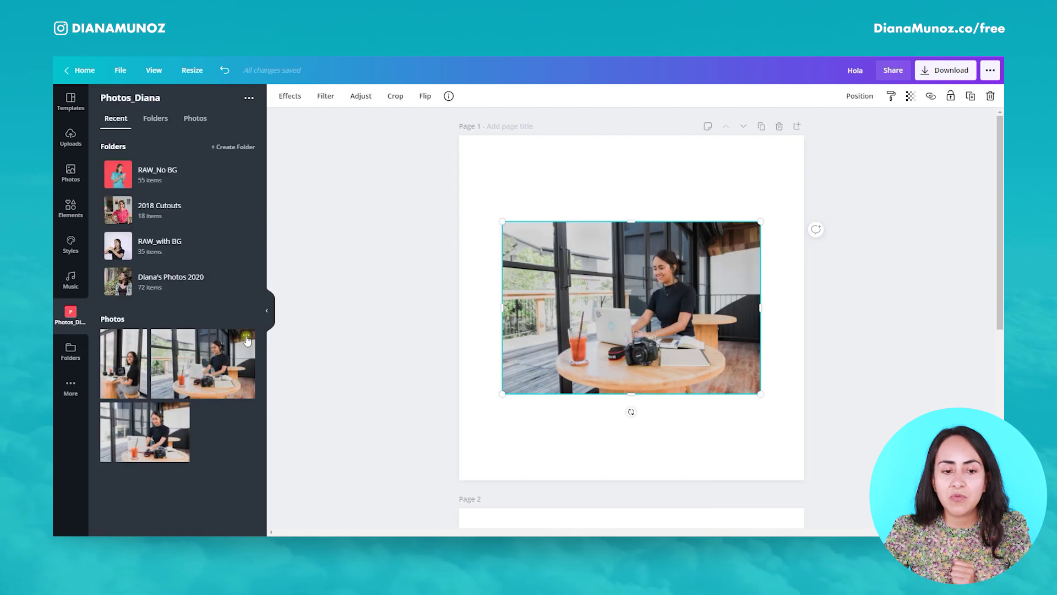
{"action": "left_click", "coordinate": [270, 315]}
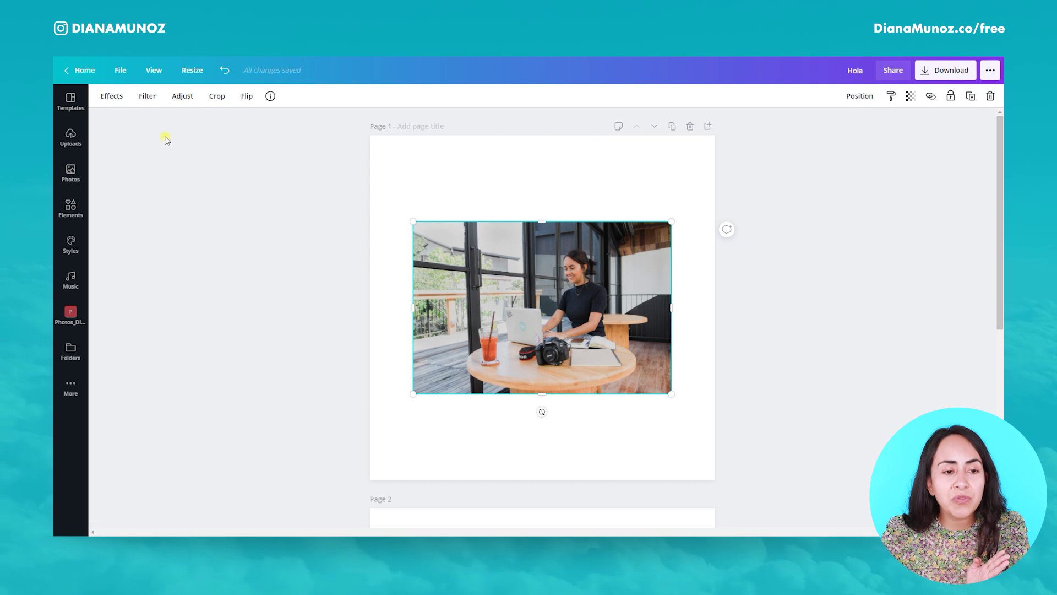
{"action": "left_click", "coordinate": [112, 96]}
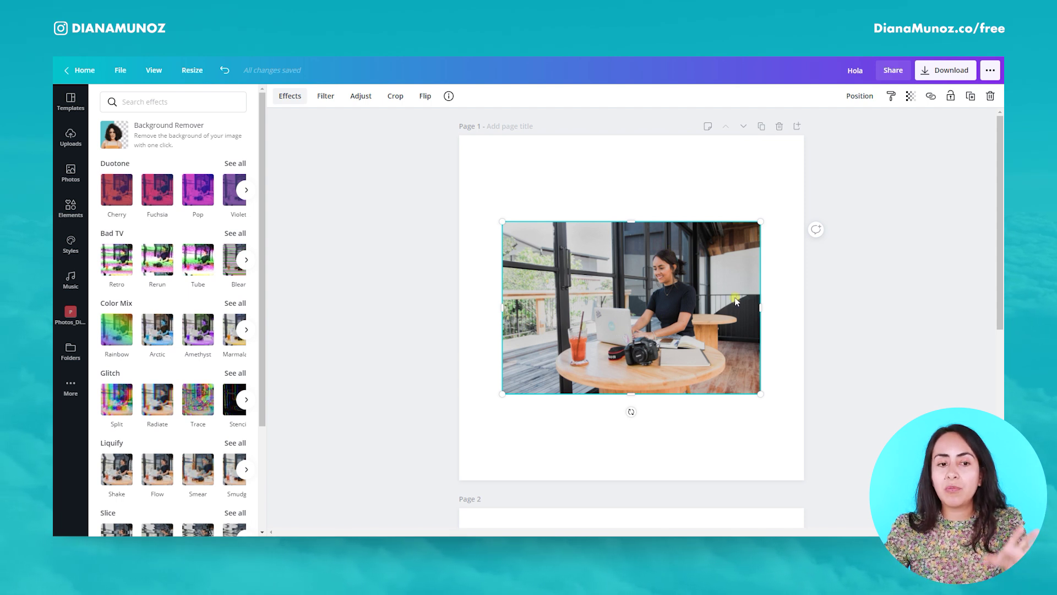
Remove the photo's background automatically, then zoom the page to 100% and then 125%.
{"action": "left_click", "coordinate": [187, 145]}
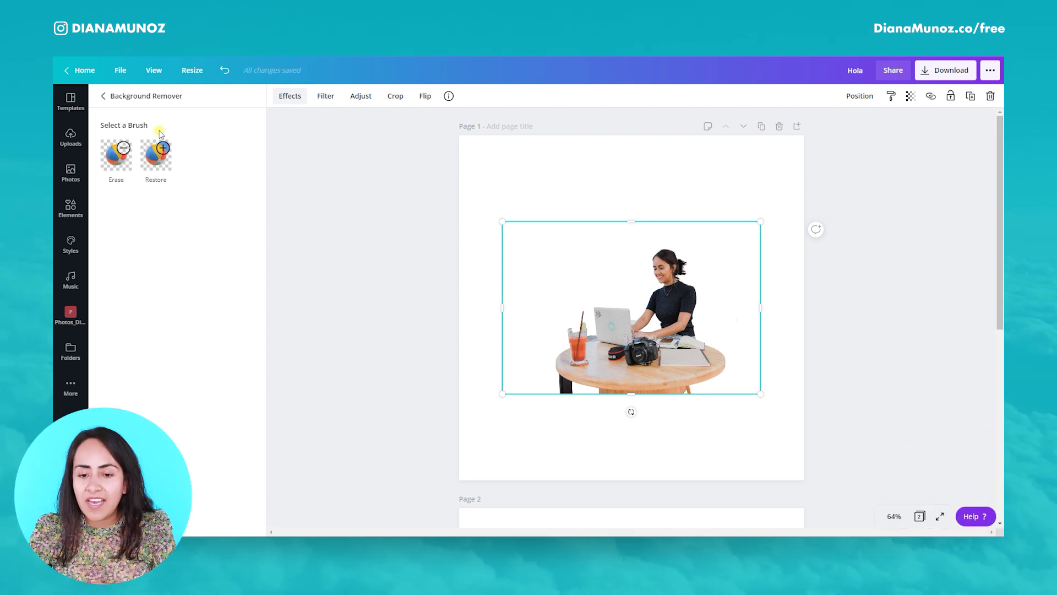
{"action": "left_click", "coordinate": [894, 516]}
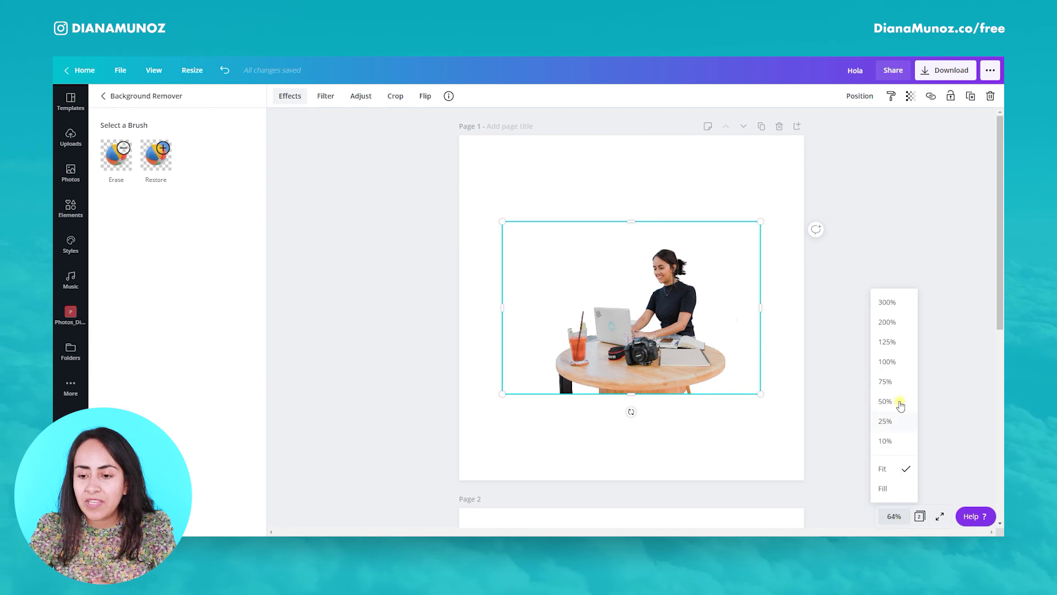
{"action": "left_click", "coordinate": [899, 362]}
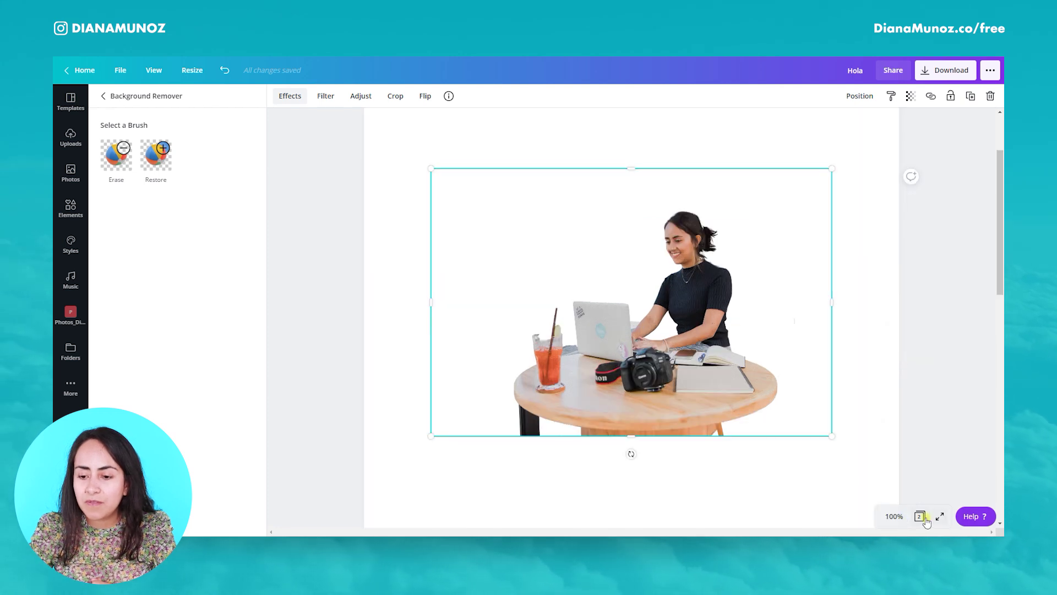
{"action": "left_click", "coordinate": [894, 517]}
{"action": "left_click", "coordinate": [887, 343]}
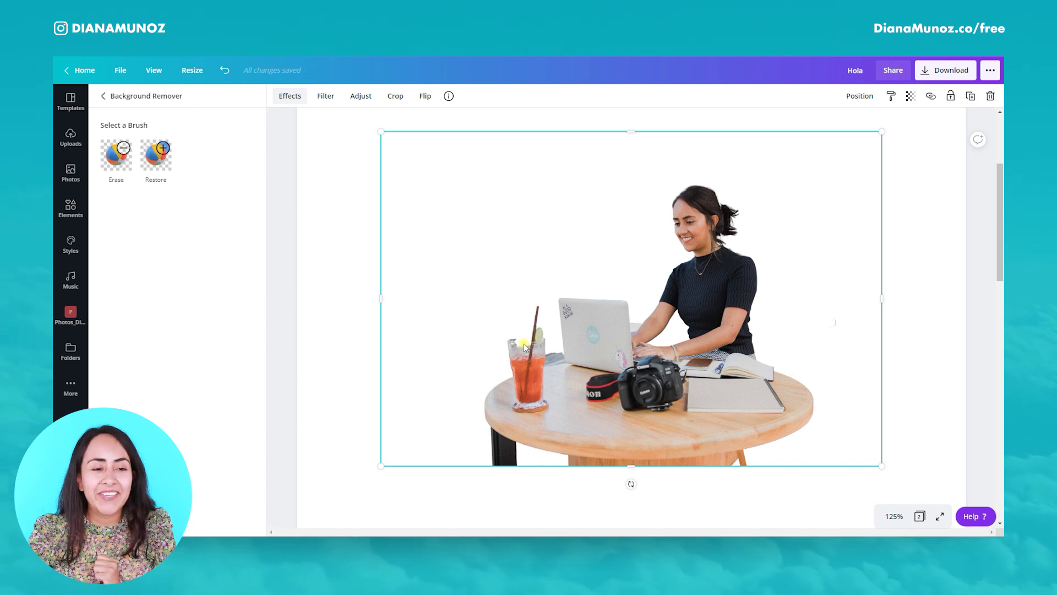
Paint the table leg and floor beneath the tabletop's left side back in with the Restore brush.
{"action": "left_click", "coordinate": [168, 163]}
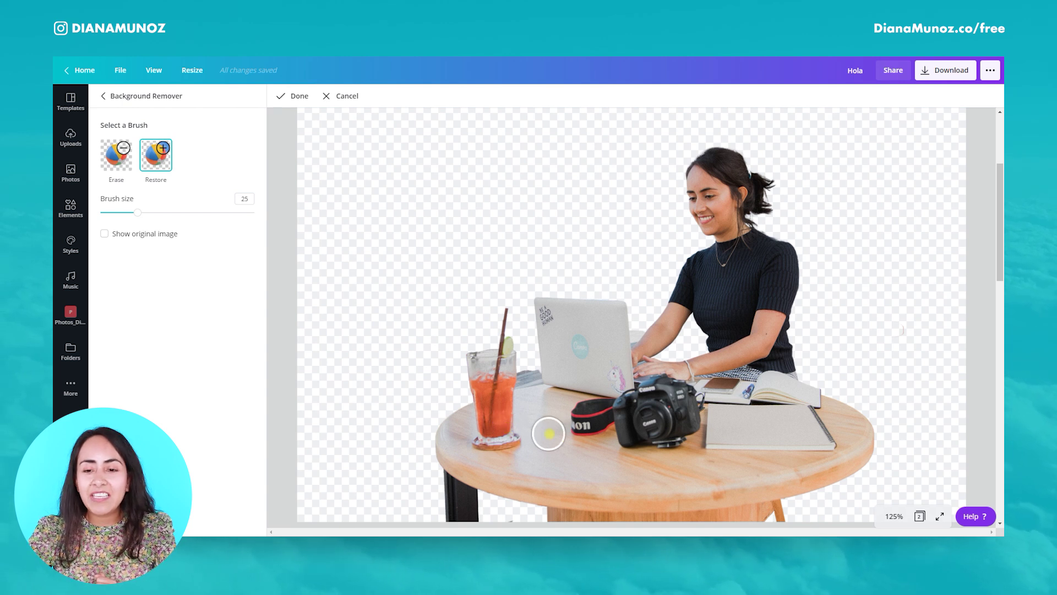
{"action": "scroll", "coordinate": [643, 463], "scroll_direction": "down", "scroll_amount": 2}
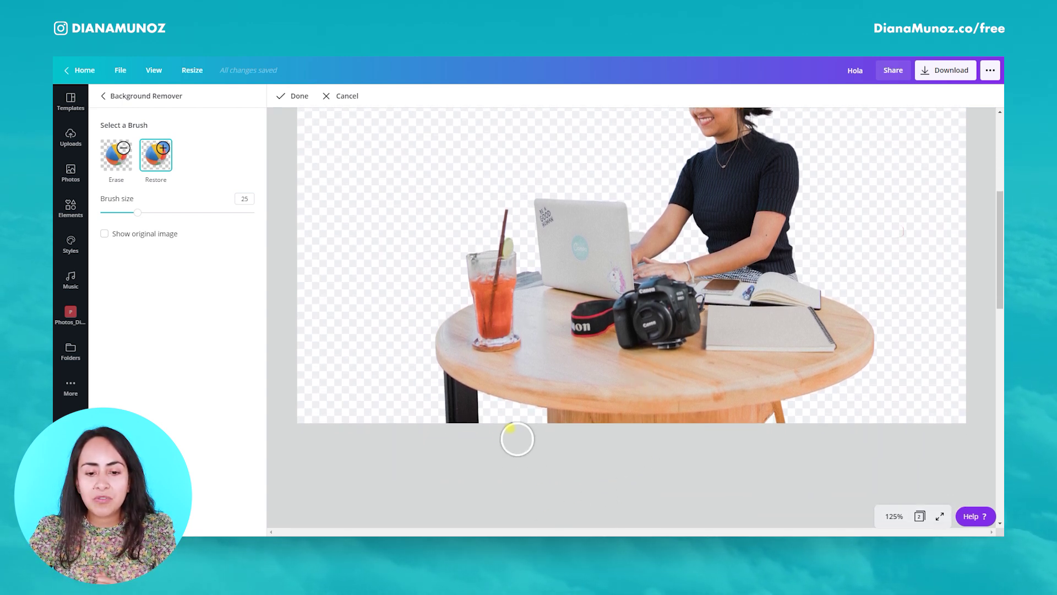
{"action": "mouse_move", "coordinate": [474, 408]}
{"action": "left_mouse_down"}
{"action": "mouse_move", "coordinate": [505, 418]}
{"action": "mouse_move", "coordinate": [542, 416]}
{"action": "mouse_move", "coordinate": [500, 409]}
{"action": "mouse_move", "coordinate": [556, 413]}
{"action": "left_mouse_up"}
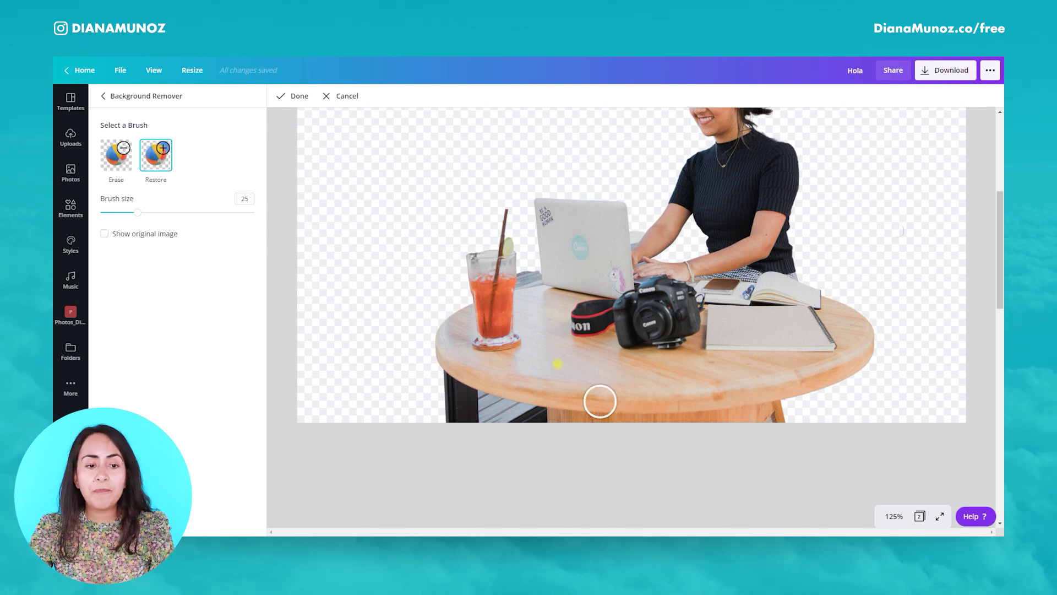
{"action": "left_click", "coordinate": [122, 161]}
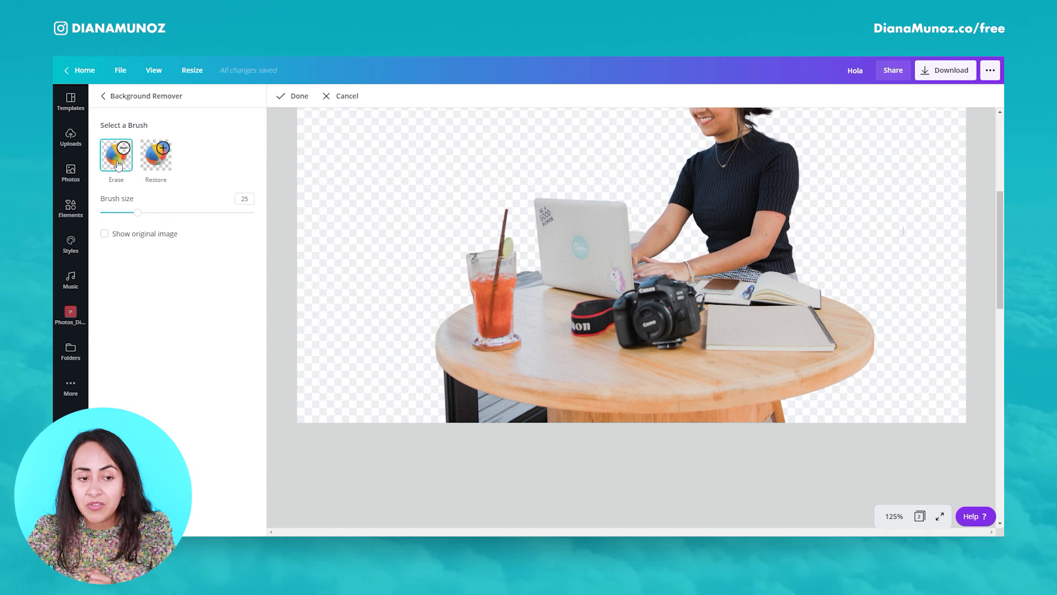
Erase the leftover table leg, then refine the table's lower-left edge with a size-10 brush.
{"action": "mouse_move", "coordinate": [435, 388]}
{"action": "left_mouse_down"}
{"action": "mouse_move", "coordinate": [529, 419]}
{"action": "mouse_move", "coordinate": [532, 451]}
{"action": "mouse_move", "coordinate": [464, 422]}
{"action": "mouse_move", "coordinate": [429, 428]}
{"action": "mouse_move", "coordinate": [437, 385]}
{"action": "mouse_move", "coordinate": [537, 413]}
{"action": "left_mouse_up"}
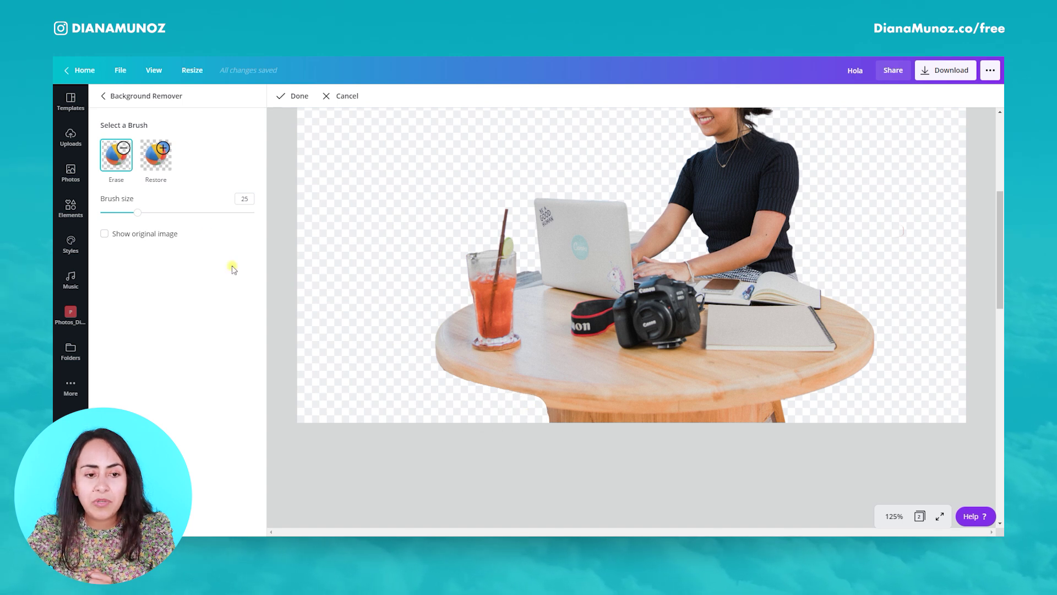
{"action": "left_click_drag", "start_coordinate": [138, 213], "coordinate": [112, 215]}
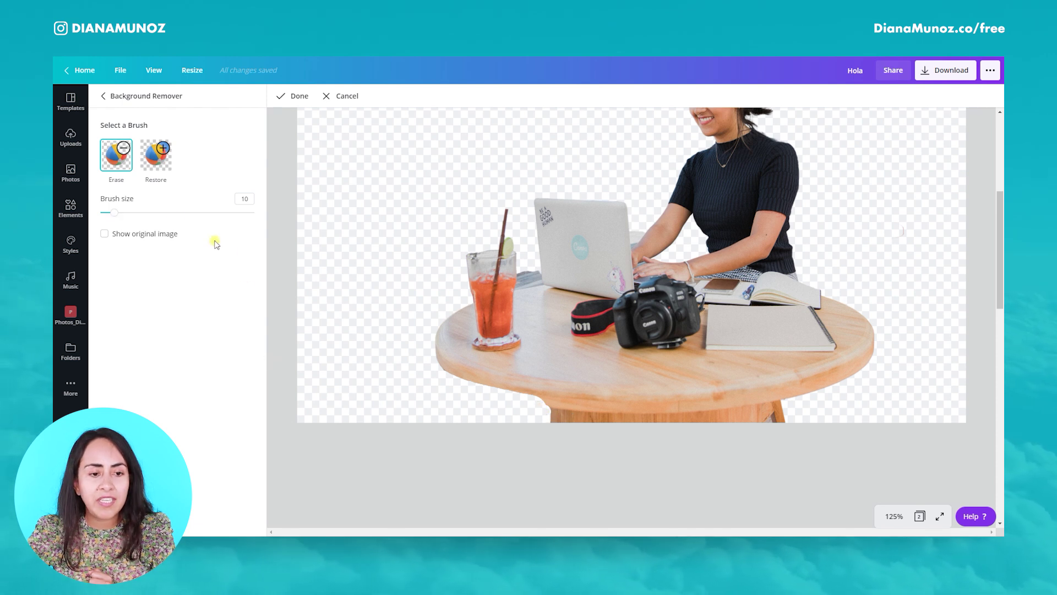
{"action": "left_click", "coordinate": [156, 155]}
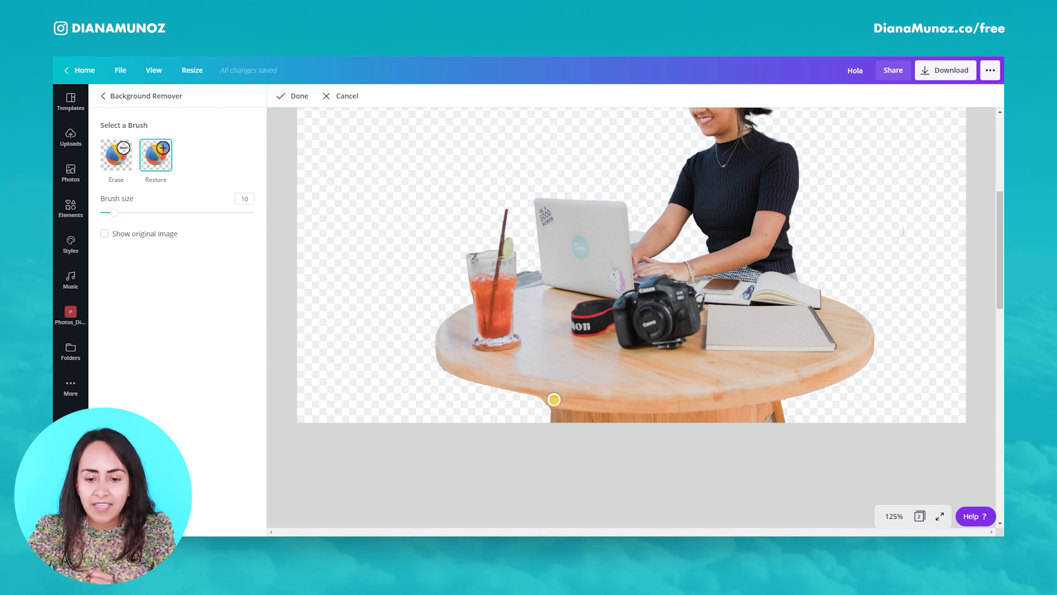
{"action": "mouse_move", "coordinate": [553, 401]}
{"action": "left_mouse_down"}
{"action": "mouse_move", "coordinate": [463, 380]}
{"action": "mouse_move", "coordinate": [434, 355]}
{"action": "left_mouse_up"}
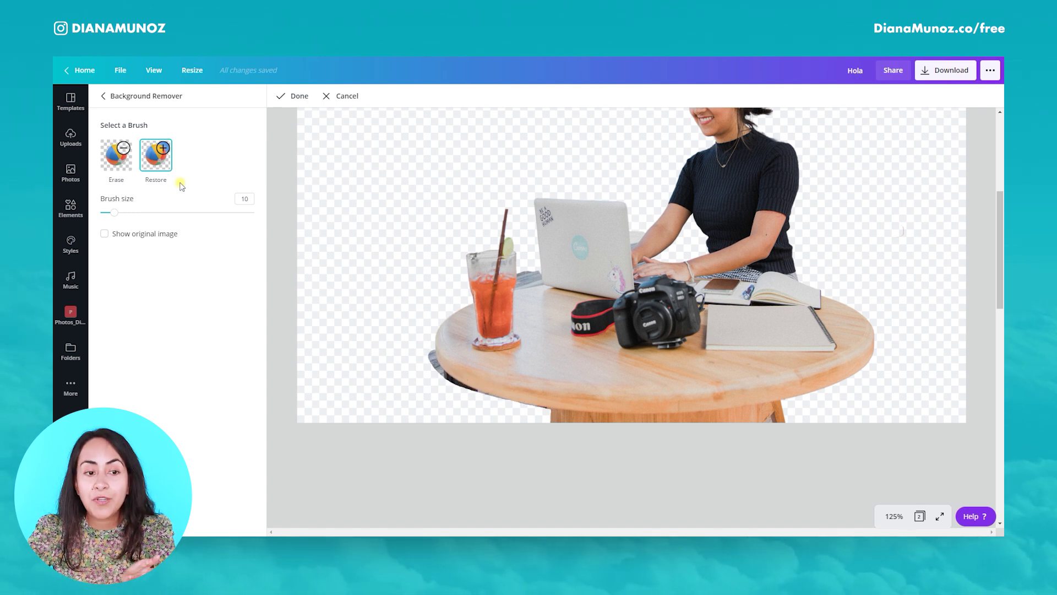
{"action": "left_click", "coordinate": [116, 156]}
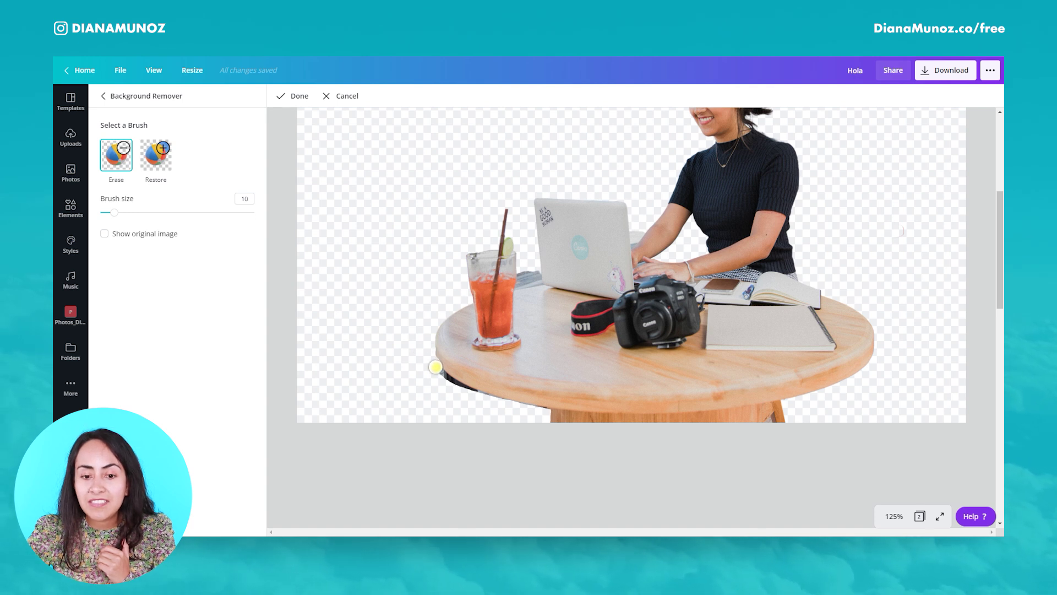
{"action": "left_click_drag", "start_coordinate": [447, 378], "coordinate": [543, 409]}
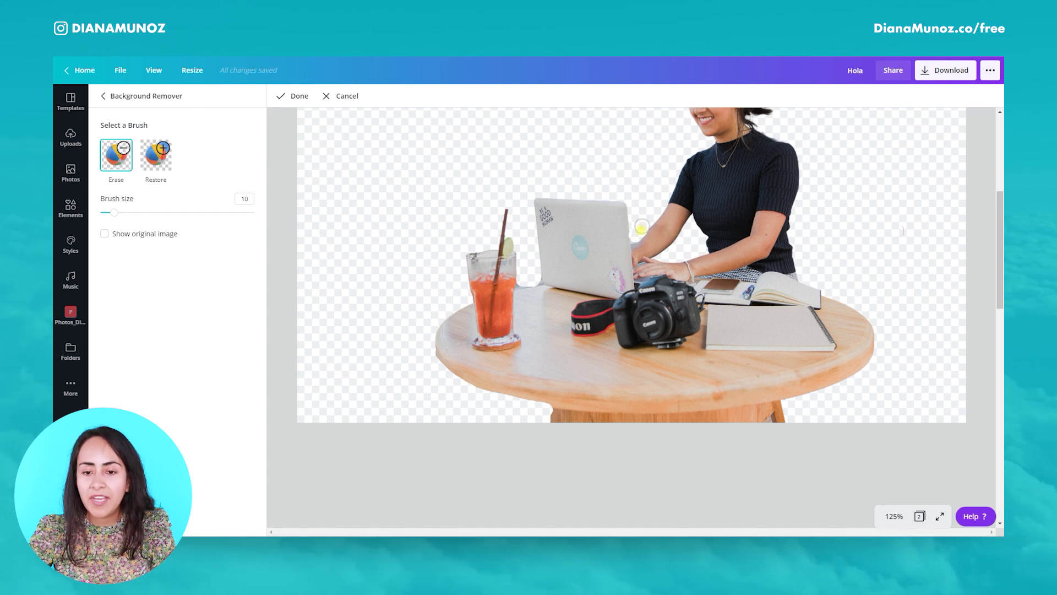
{"action": "left_click", "coordinate": [155, 154]}
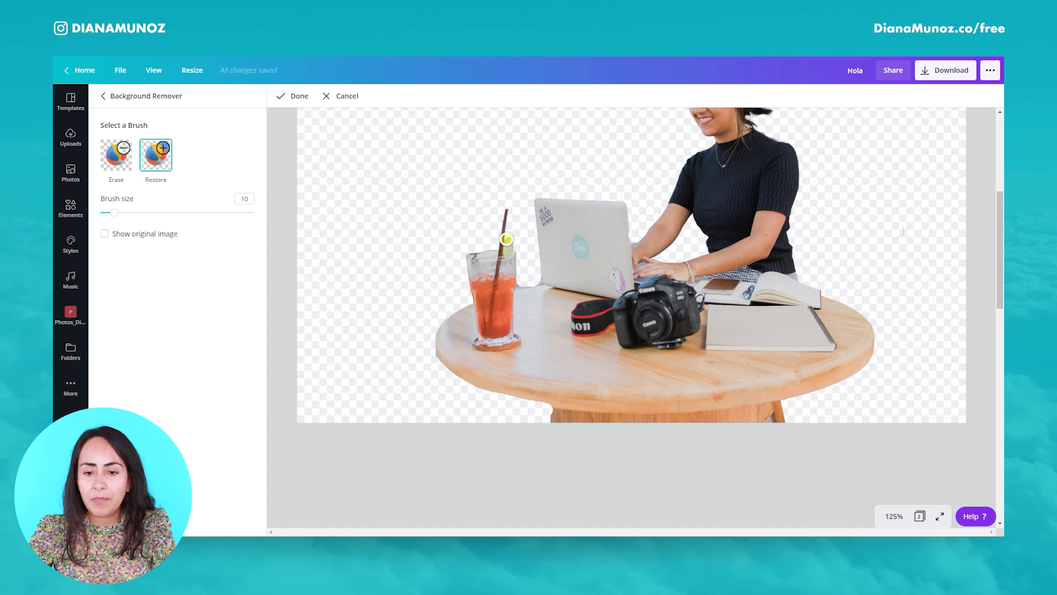
{"action": "scroll", "coordinate": [405, 209], "scroll_direction": "up", "scroll_amount": 1}
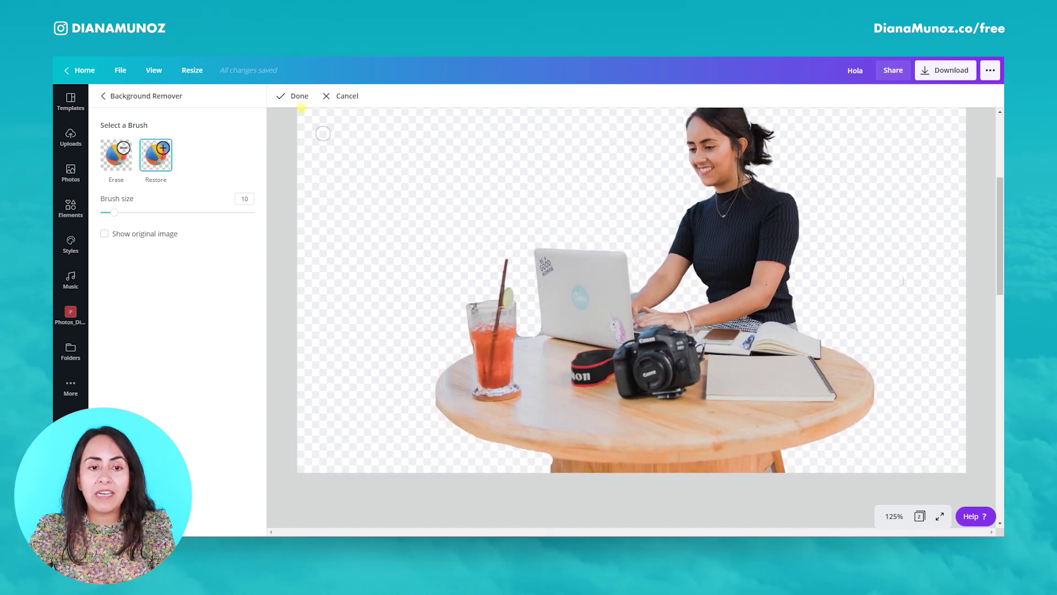
Apply the finished background removal with Done.
{"action": "left_click", "coordinate": [292, 97]}
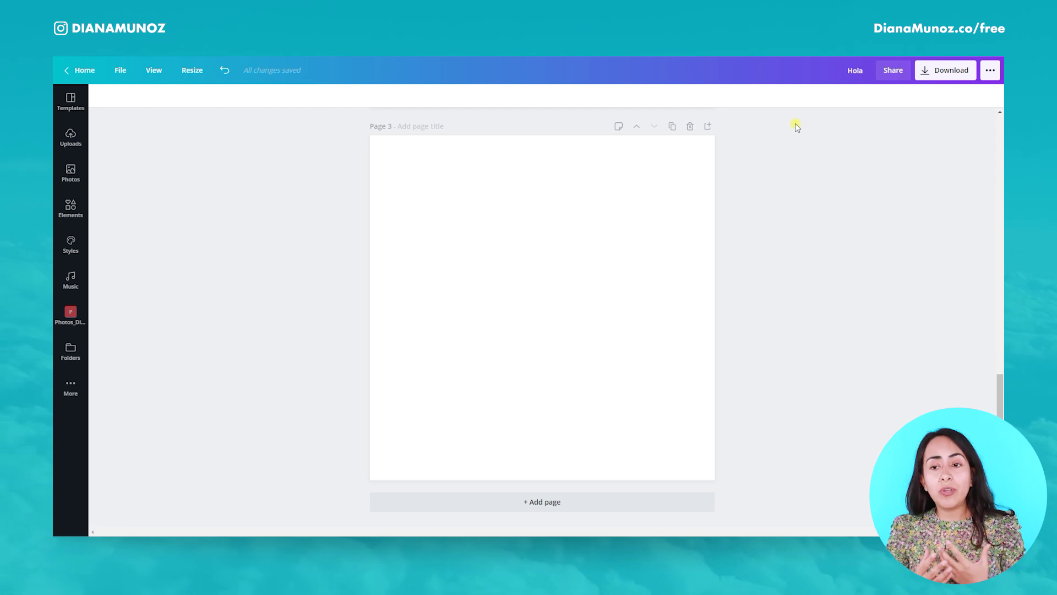
{"action": "left_click", "coordinate": [946, 72]}
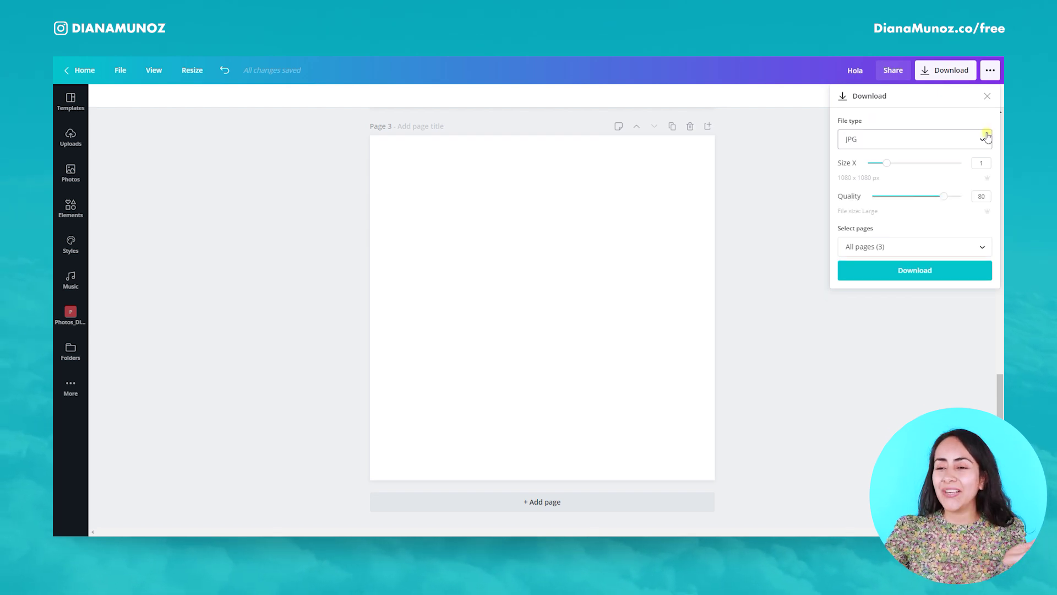
{"action": "left_click", "coordinate": [980, 137]}
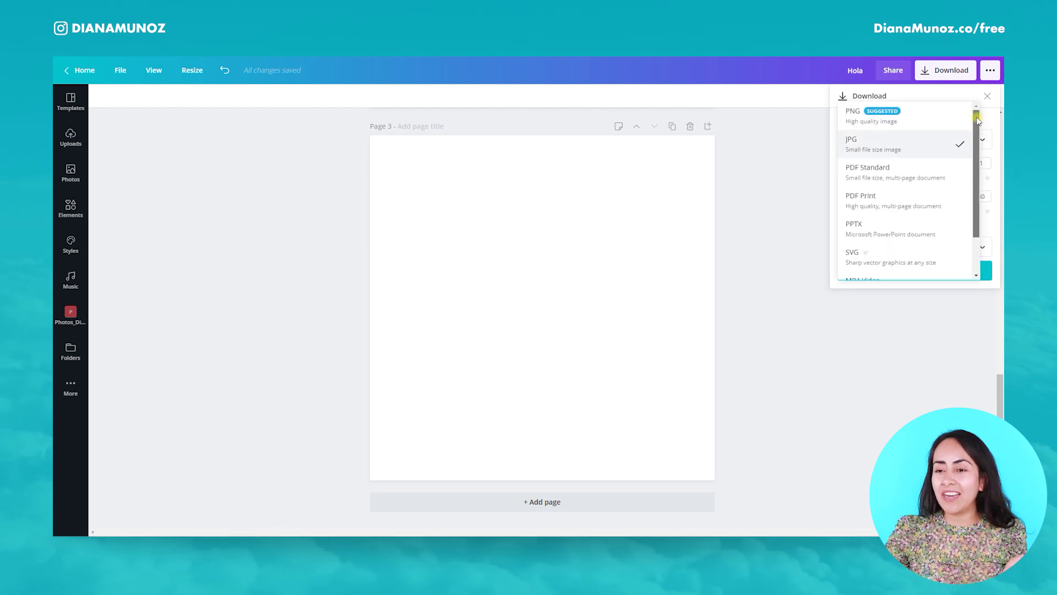
{"action": "left_click_drag", "start_coordinate": [978, 122], "coordinate": [977, 146]}
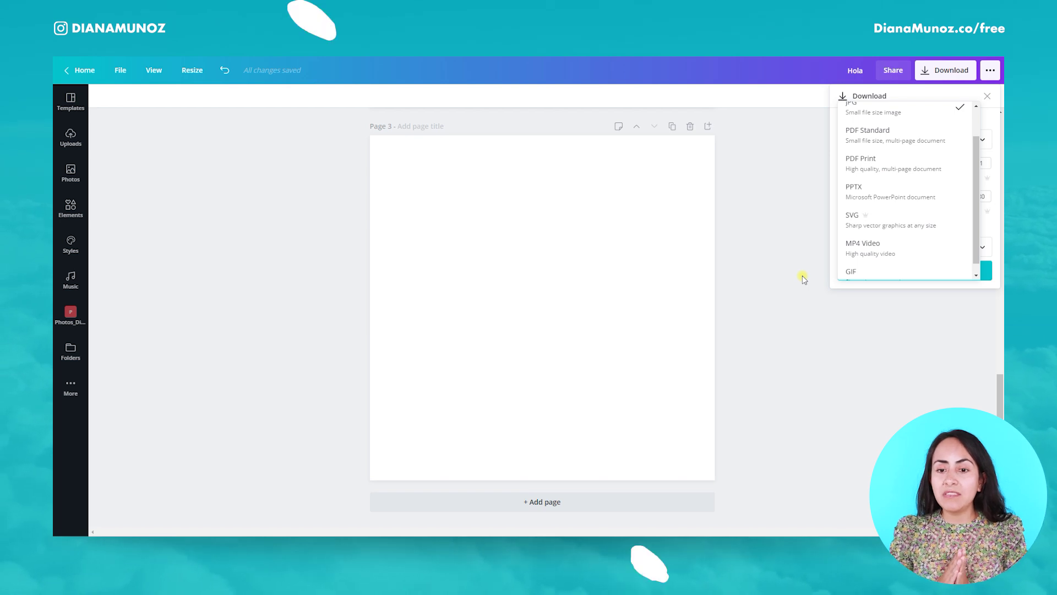
{"action": "left_click", "coordinate": [820, 328]}
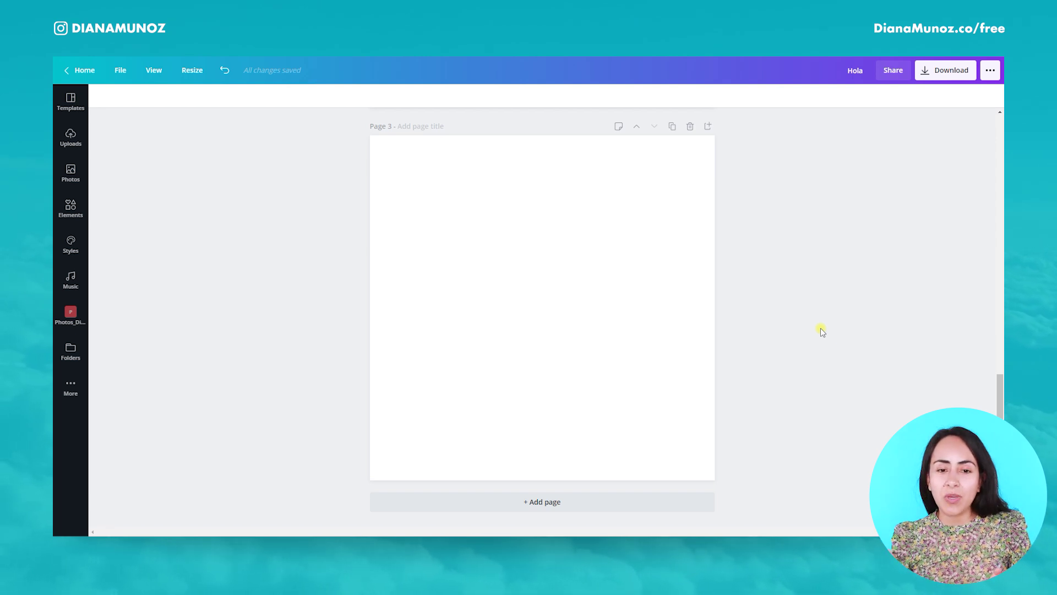
Add the Rough Handrawn Isolated Face line drawing to page 3.
{"action": "left_click", "coordinate": [70, 208]}
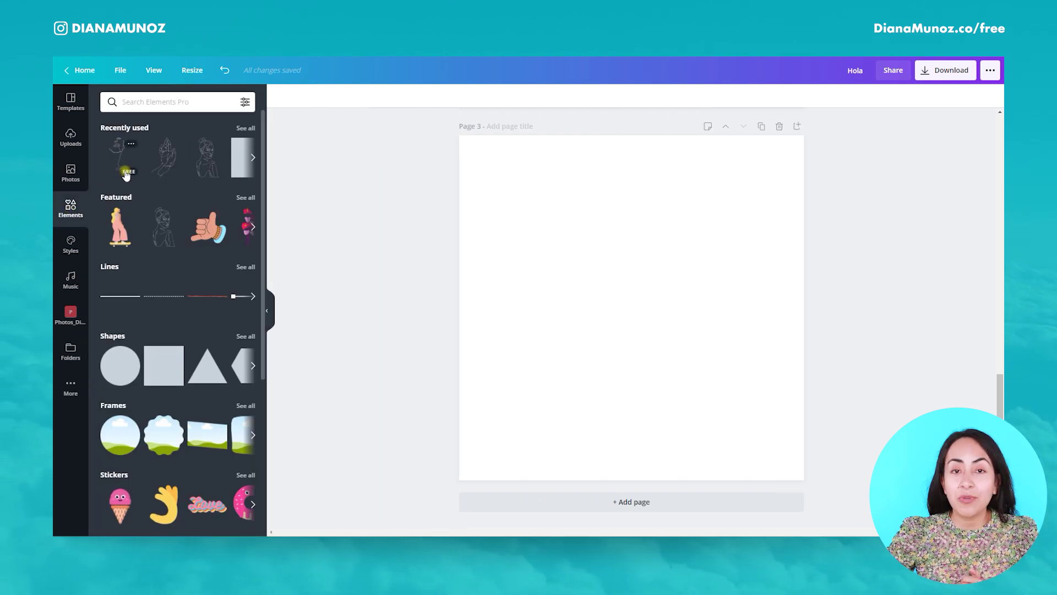
{"action": "left_click", "coordinate": [131, 144]}
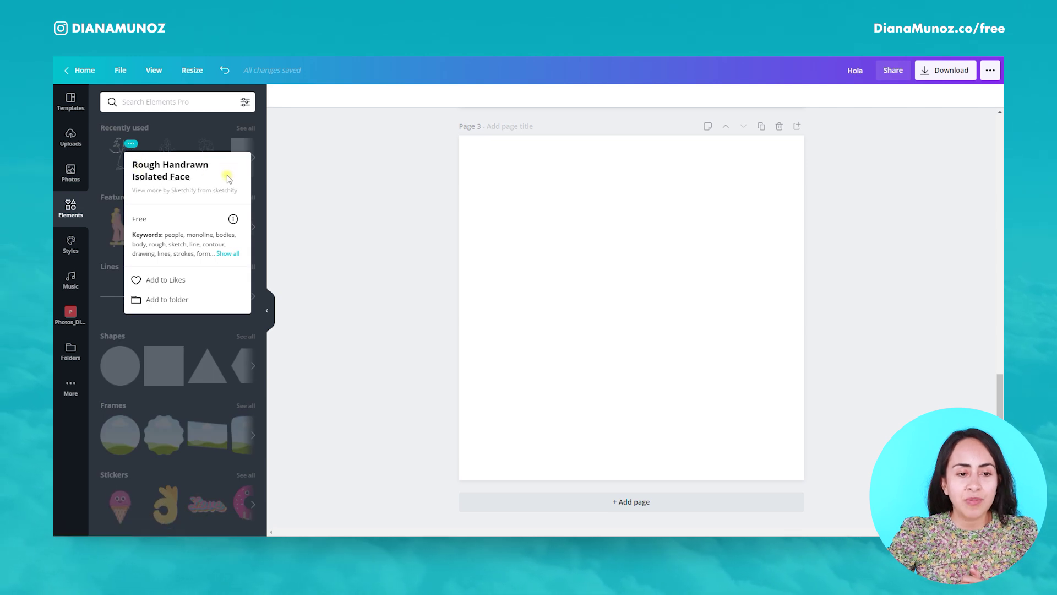
{"action": "left_click", "coordinate": [113, 164]}
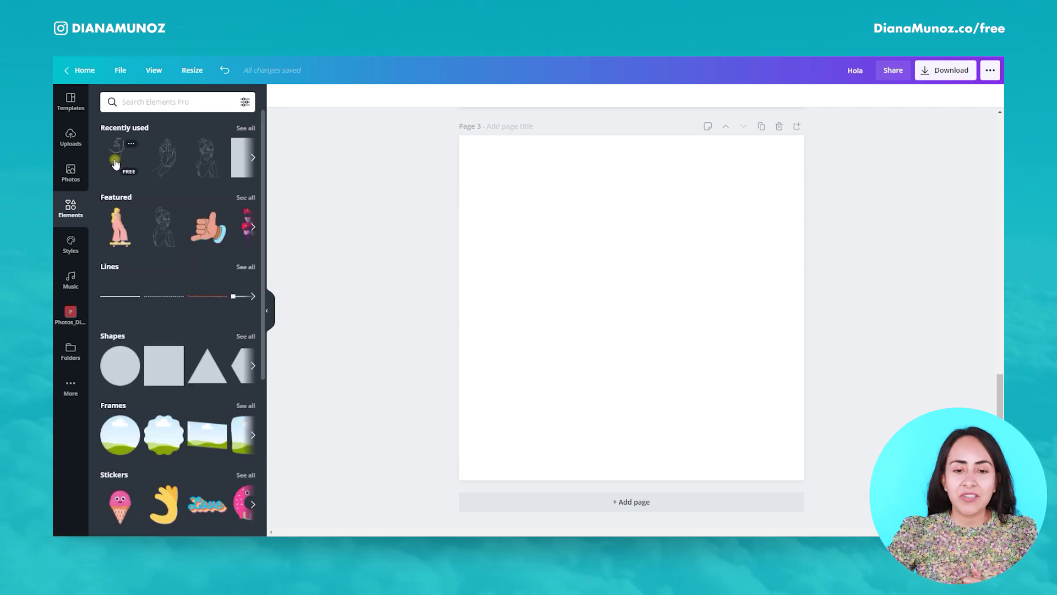
{"action": "left_click", "coordinate": [117, 164]}
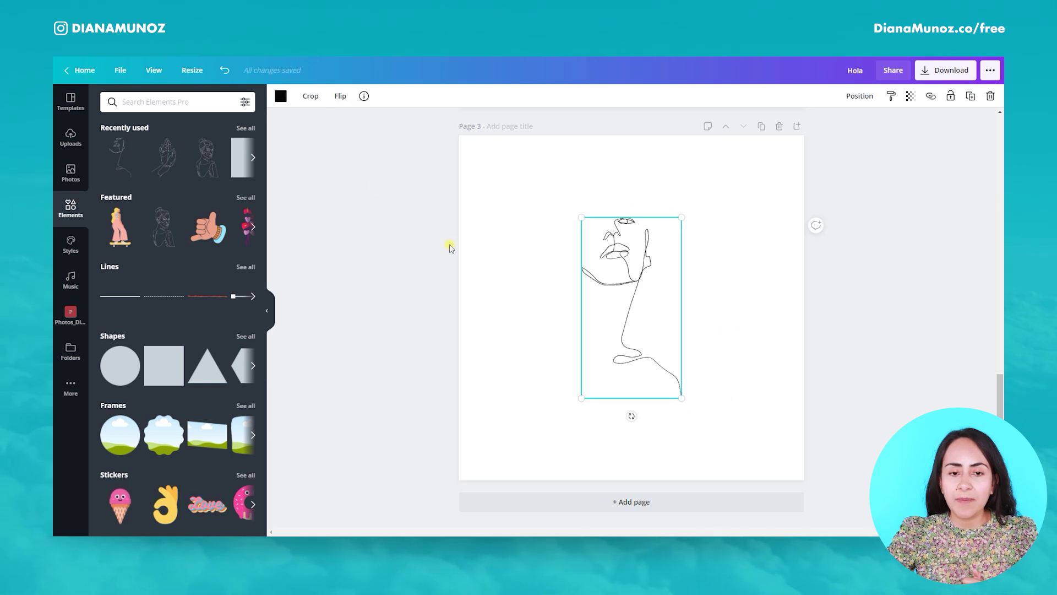
Crop the face drawing to its top portion, cutting off the trailing line.
{"action": "left_click", "coordinate": [312, 97]}
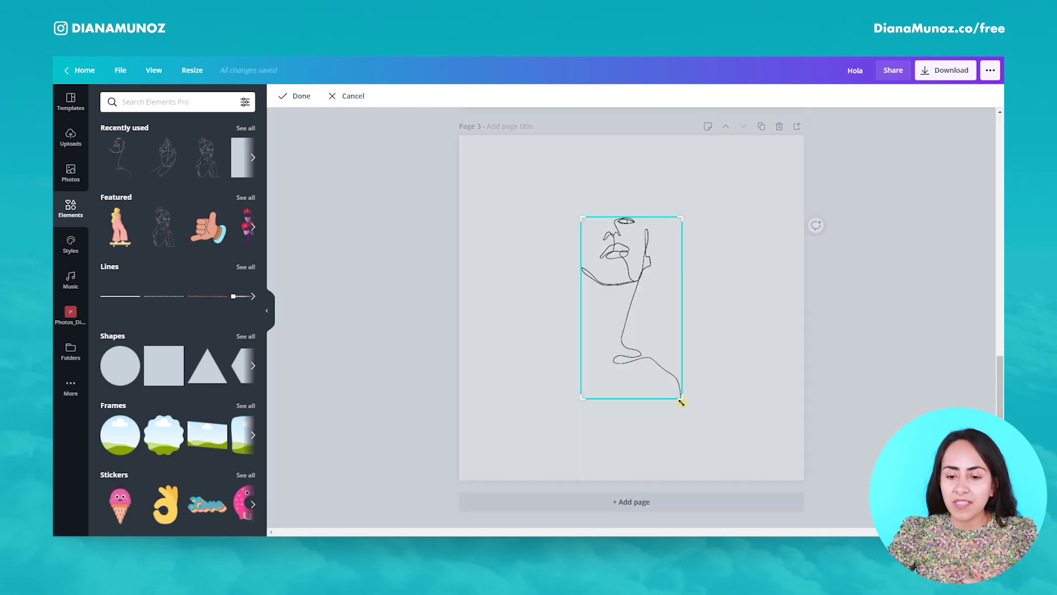
{"action": "left_click_drag", "start_coordinate": [682, 393], "coordinate": [685, 288]}
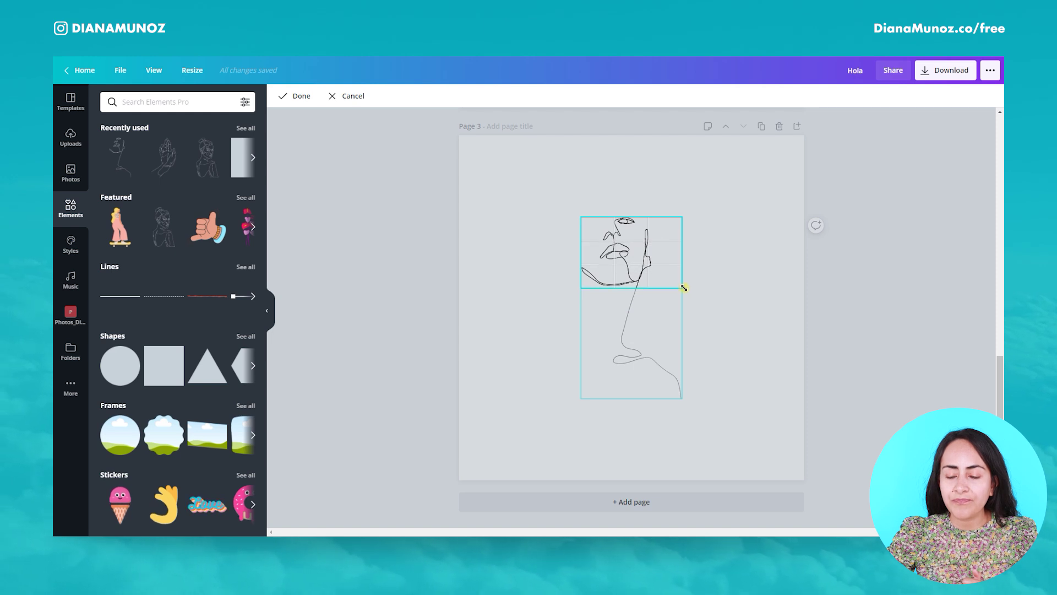
{"action": "left_click", "coordinate": [298, 97]}
Add 'peace' text in large script at font size 162 beneath the face drawing.
{"action": "left_click", "coordinate": [510, 340]}
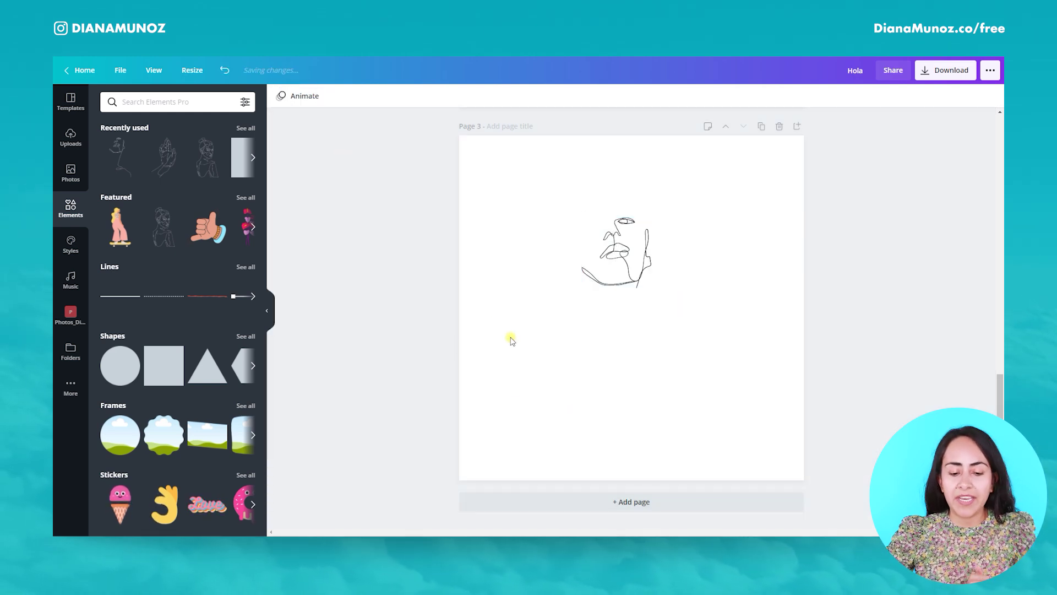
{"action": "type", "text": "t"}
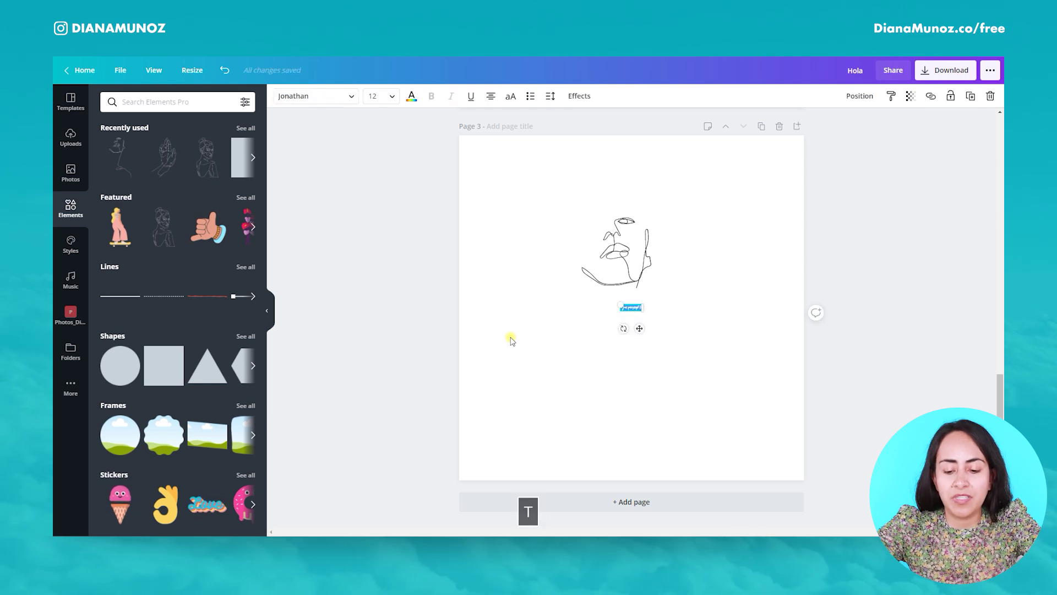
{"action": "type", "text": "ae"}
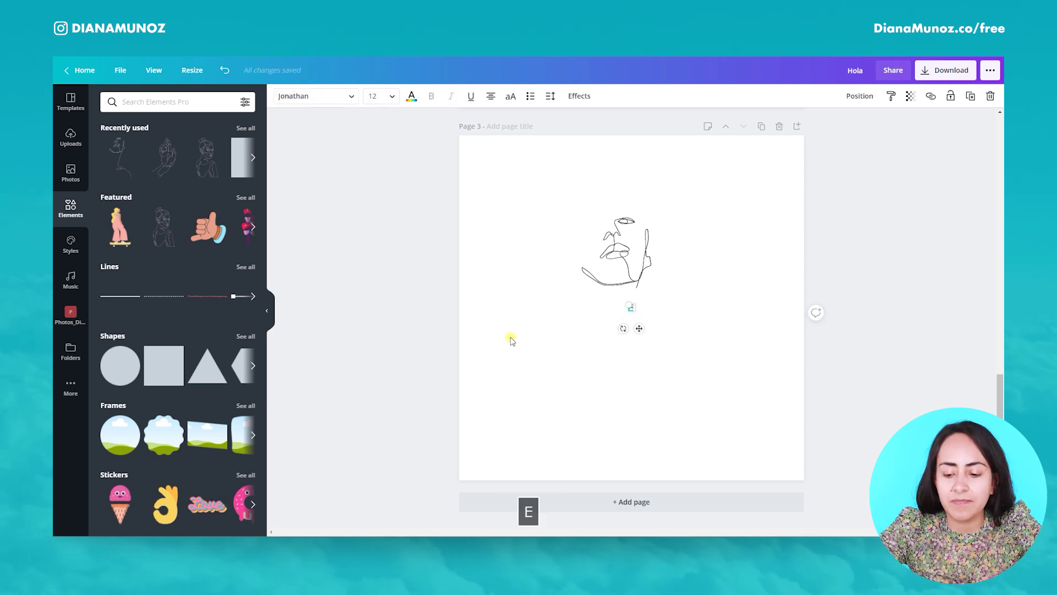
{"action": "key", "text": "BackSpace"}
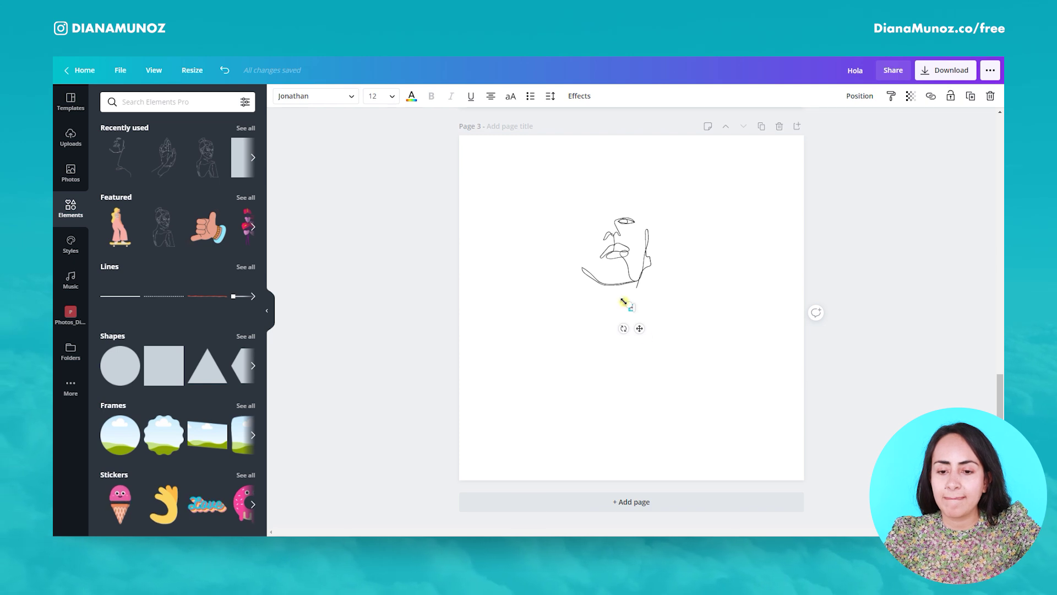
{"action": "left_click_drag", "start_coordinate": [624, 301], "coordinate": [472, 257]}
{"action": "left_click", "coordinate": [743, 300]}
{"action": "left_click_drag", "start_coordinate": [575, 250], "coordinate": [630, 329]}
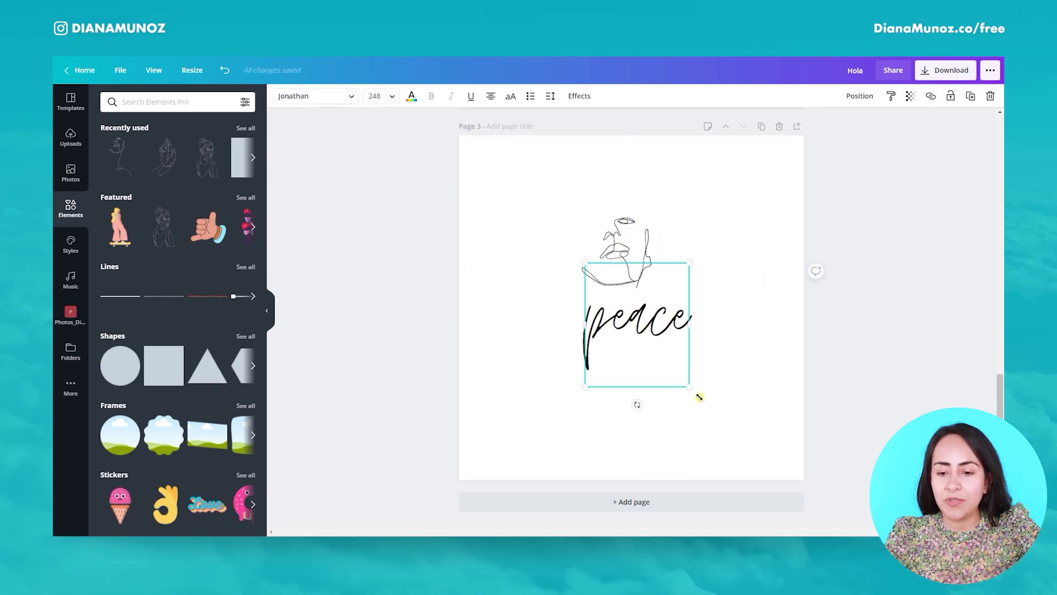
{"action": "left_click_drag", "start_coordinate": [698, 392], "coordinate": [655, 345]}
{"action": "left_click_drag", "start_coordinate": [626, 290], "coordinate": [626, 298]}
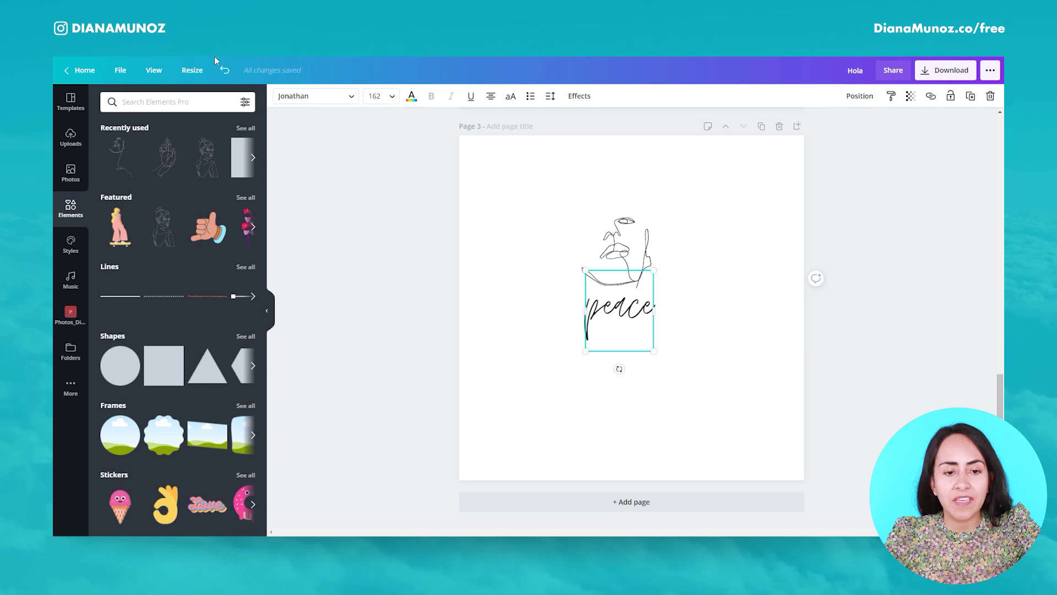
Select the face and 'peace' text together and enlarge them to fill the page.
{"action": "left_click_drag", "start_coordinate": [715, 216], "coordinate": [663, 258]}
{"action": "left_click_drag", "start_coordinate": [680, 217], "coordinate": [780, 153]}
{"action": "left_click_drag", "start_coordinate": [689, 165], "coordinate": [682, 228]}
{"action": "left_click_drag", "start_coordinate": [750, 184], "coordinate": [786, 142]}
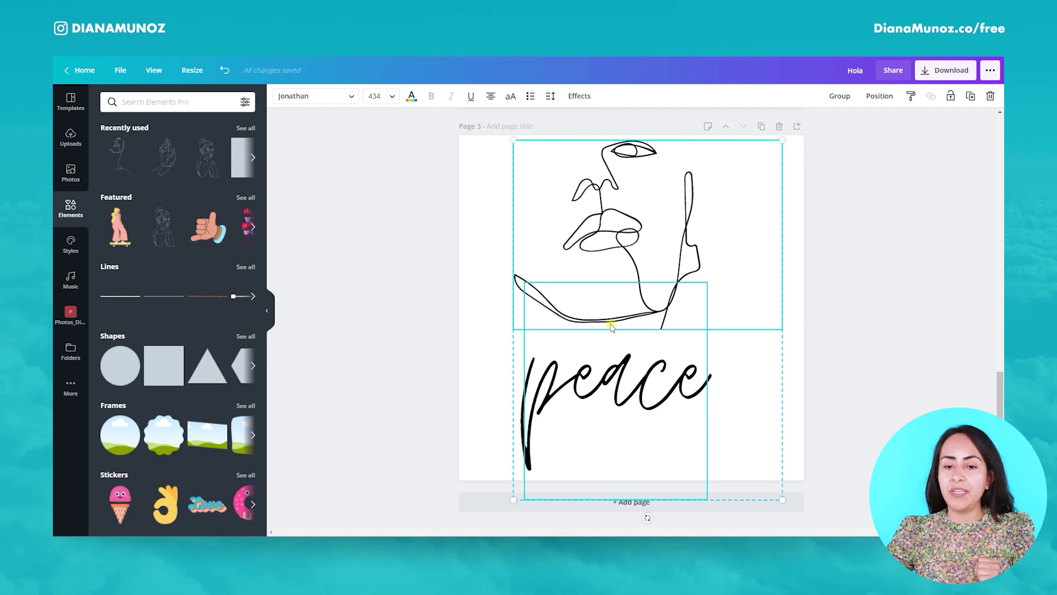
{"action": "left_click_drag", "start_coordinate": [610, 327], "coordinate": [633, 324]}
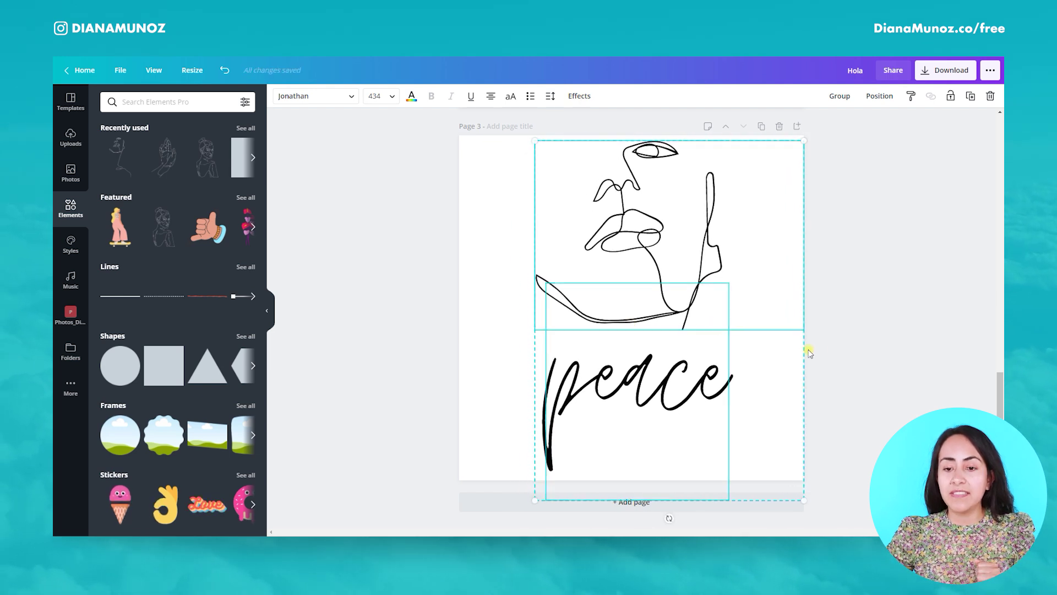
{"action": "left_click", "coordinate": [859, 320]}
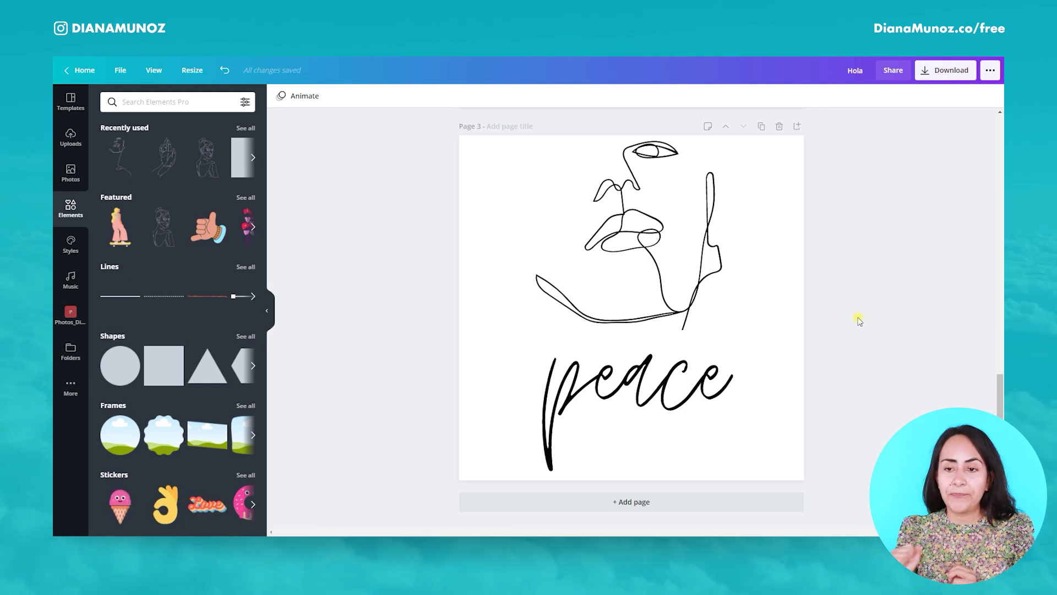
Download Page 2 as a transparent-background PNG, Hola.png.
{"action": "left_click", "coordinate": [947, 70]}
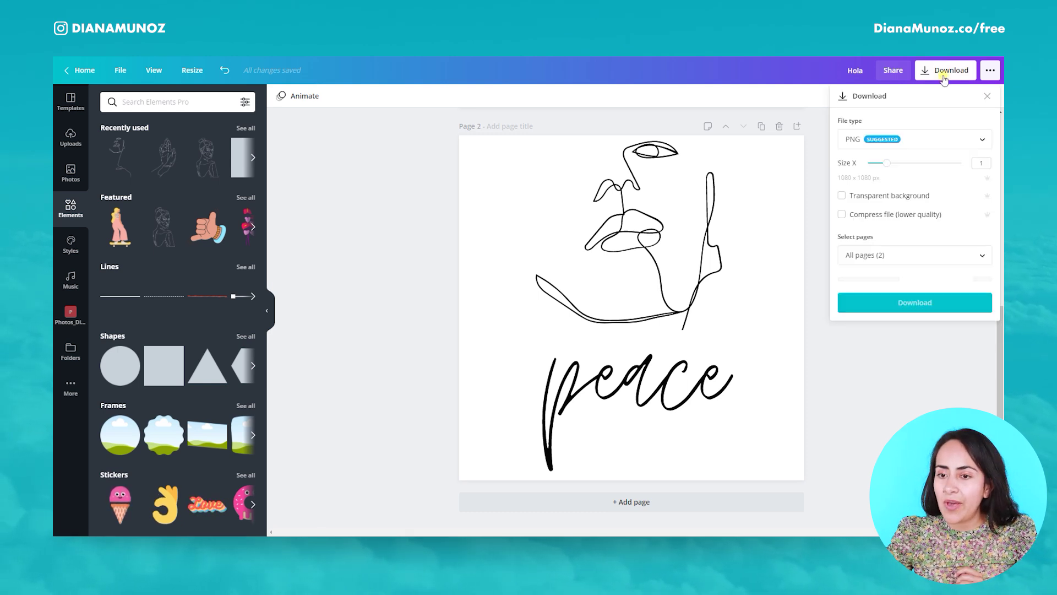
{"action": "left_click", "coordinate": [876, 143]}
{"action": "left_click", "coordinate": [875, 142]}
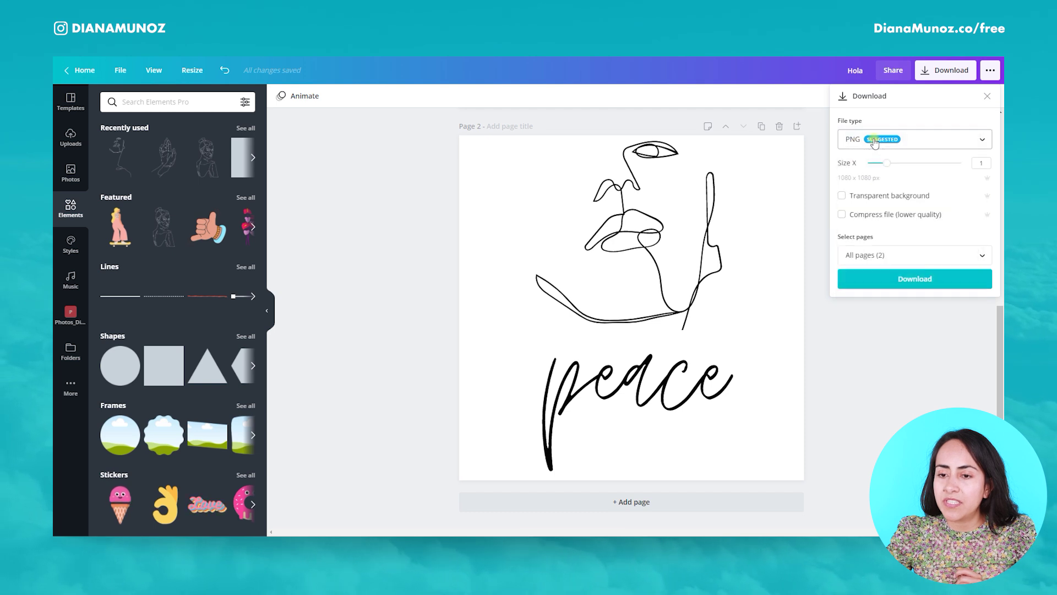
{"action": "left_click", "coordinate": [873, 202]}
{"action": "left_click", "coordinate": [910, 255]}
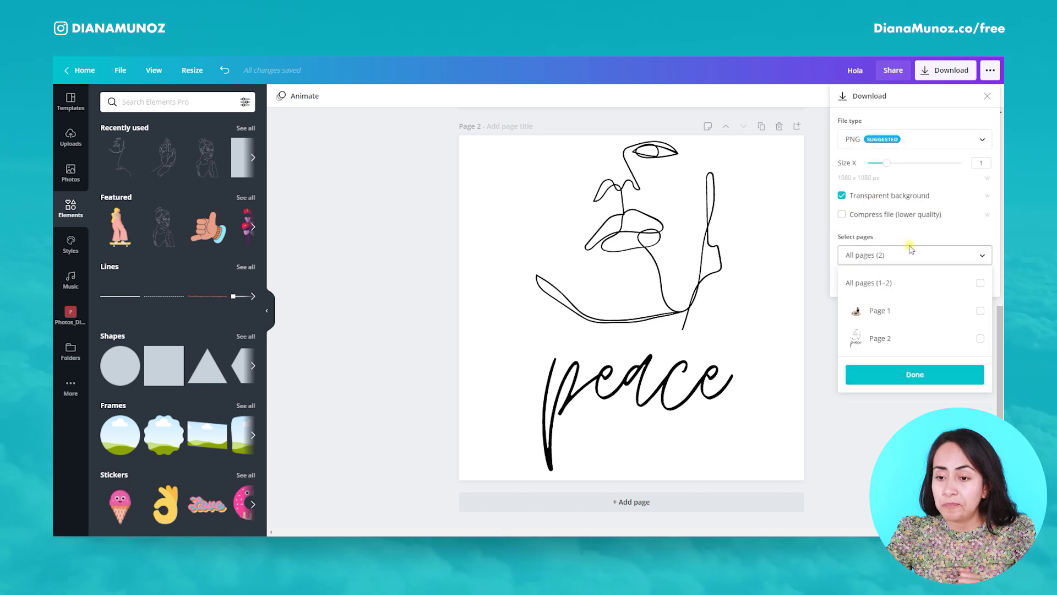
{"action": "left_click", "coordinate": [903, 344]}
{"action": "left_click", "coordinate": [917, 377]}
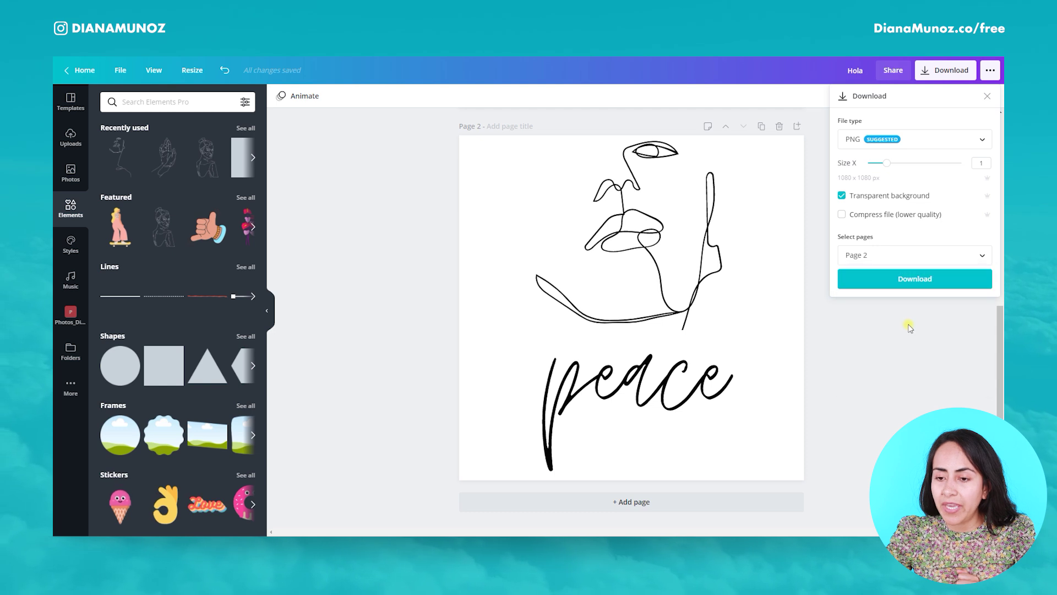
{"action": "left_click", "coordinate": [898, 282]}
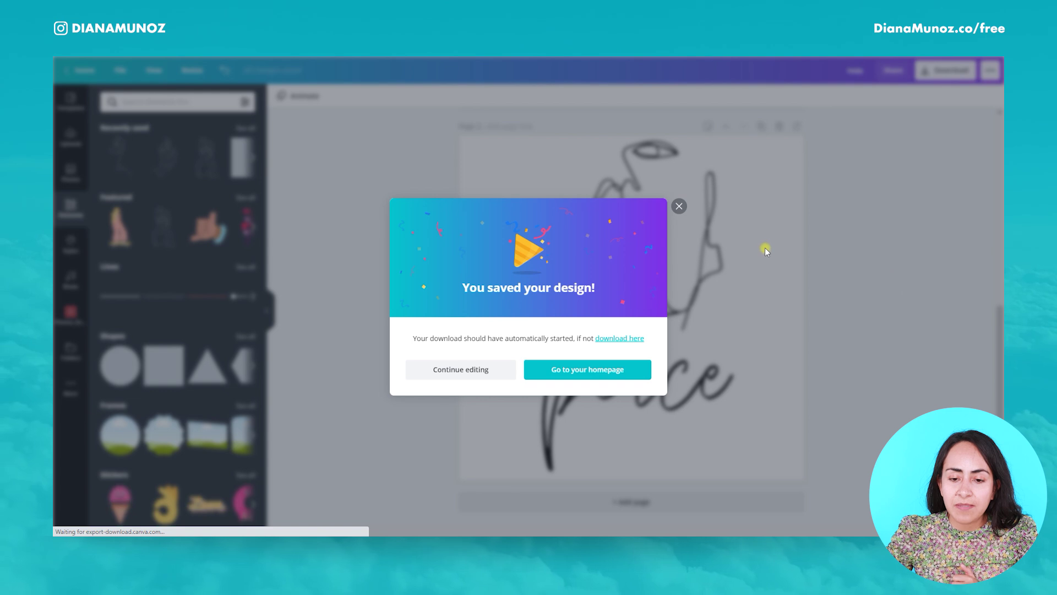
{"action": "left_click", "coordinate": [917, 97]}
Download Page 2 again as an SVG, Hola.svg.
{"action": "left_click", "coordinate": [936, 71]}
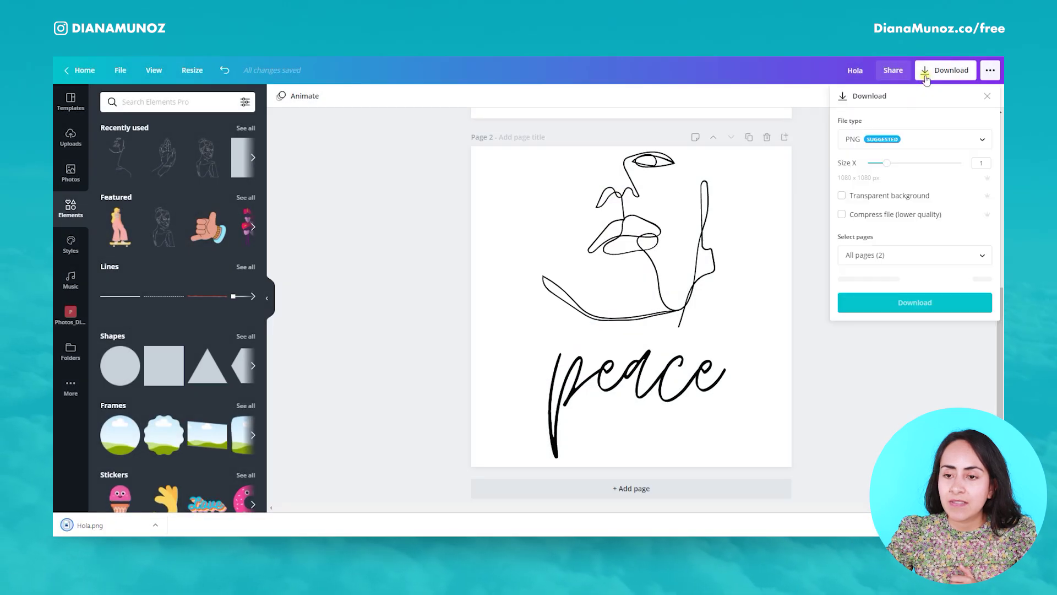
{"action": "left_click", "coordinate": [920, 142]}
{"action": "left_click", "coordinate": [900, 279]}
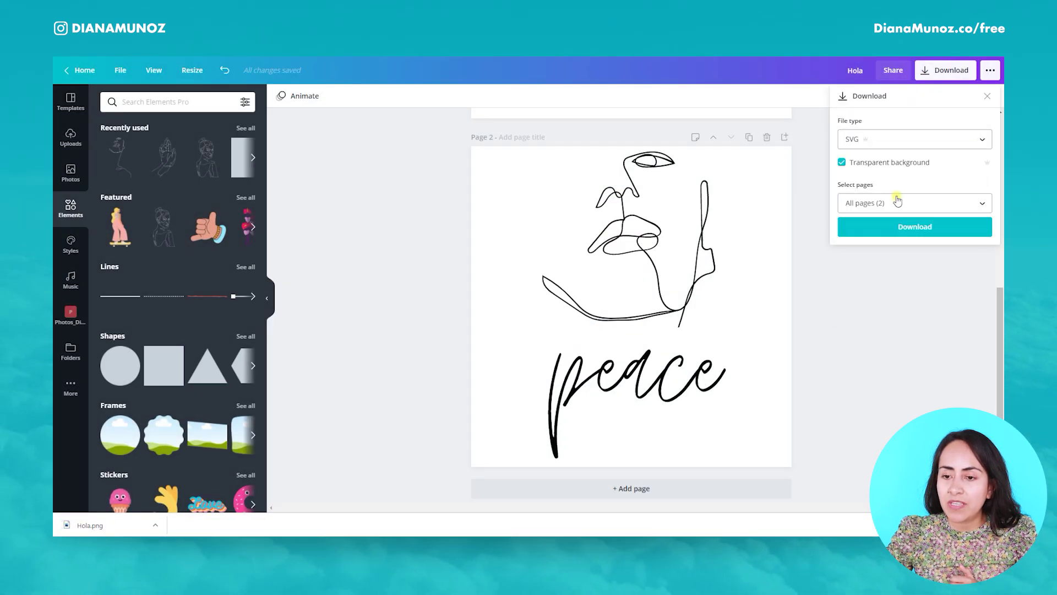
{"action": "left_click", "coordinate": [935, 203]}
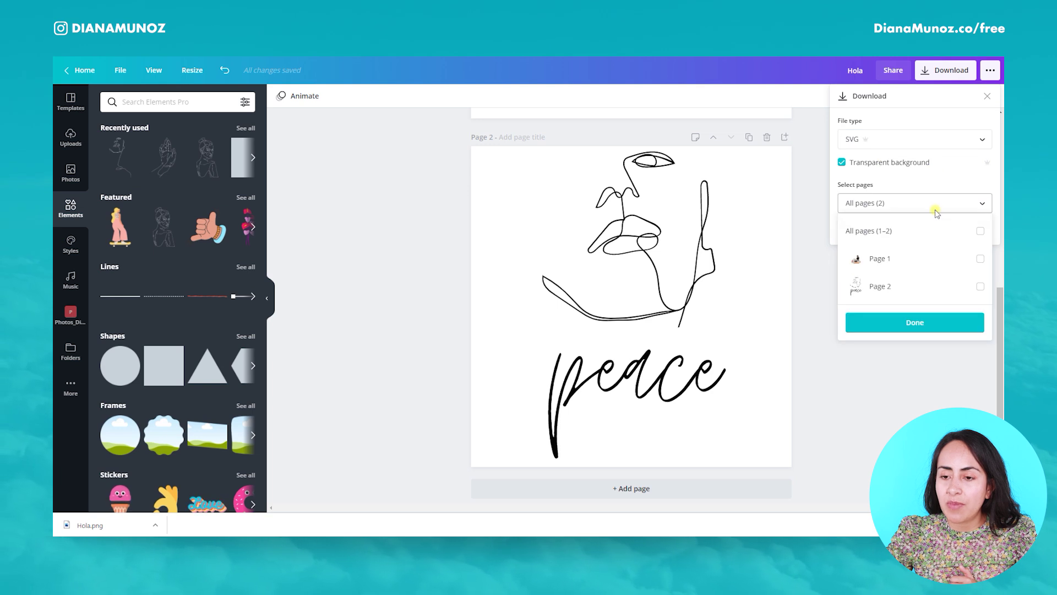
{"action": "left_click", "coordinate": [931, 288]}
{"action": "left_click", "coordinate": [931, 320]}
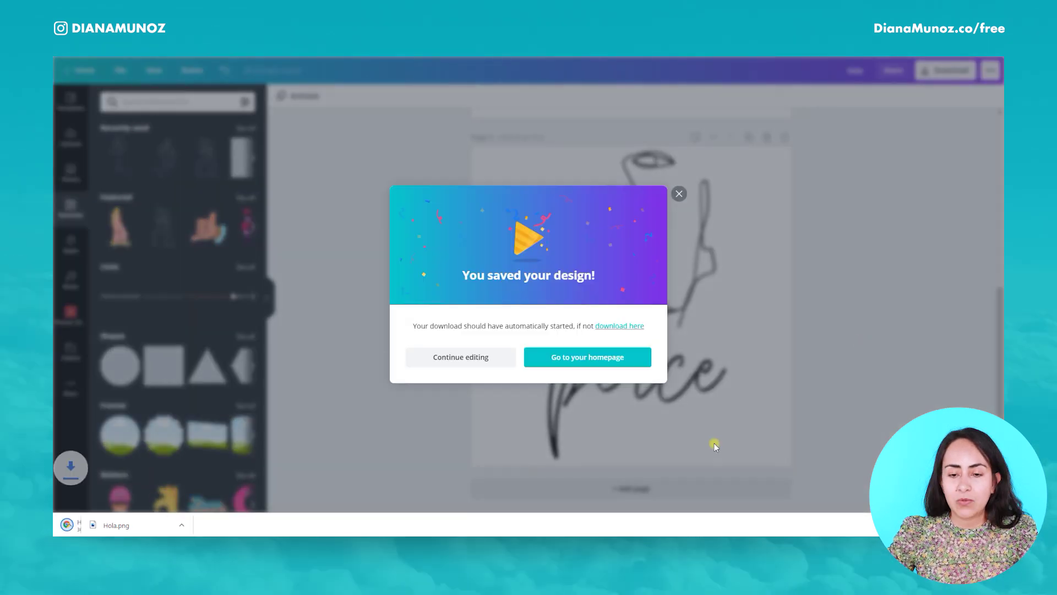
{"action": "left_click", "coordinate": [678, 195]}
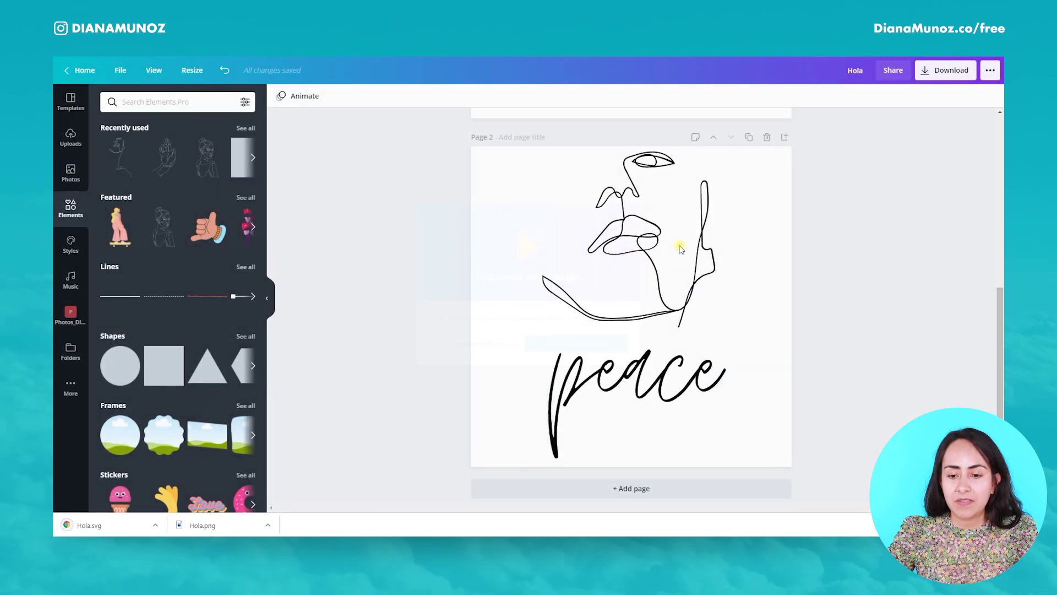
Add a new page titled 'PNG'.
{"action": "left_click", "coordinate": [700, 491]}
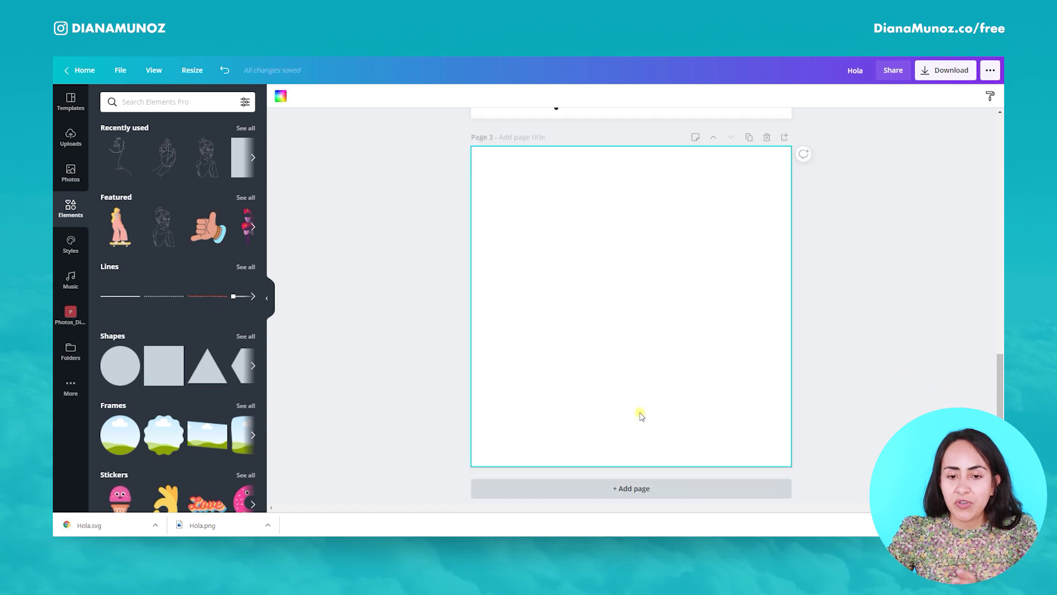
{"action": "left_click", "coordinate": [507, 138]}
{"action": "type", "text": "PNG"}
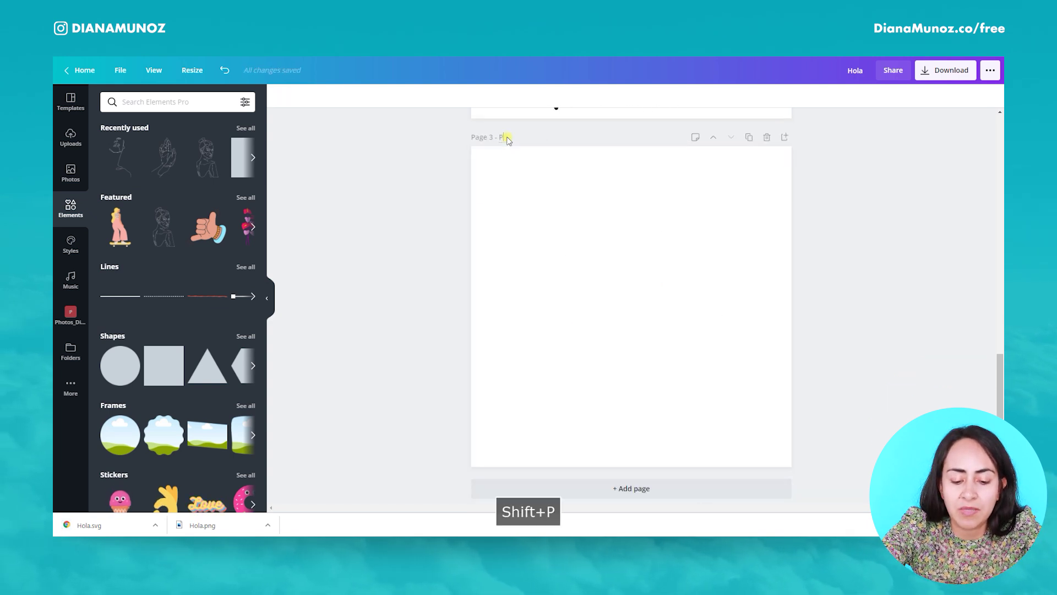
{"action": "left_click", "coordinate": [553, 260]}
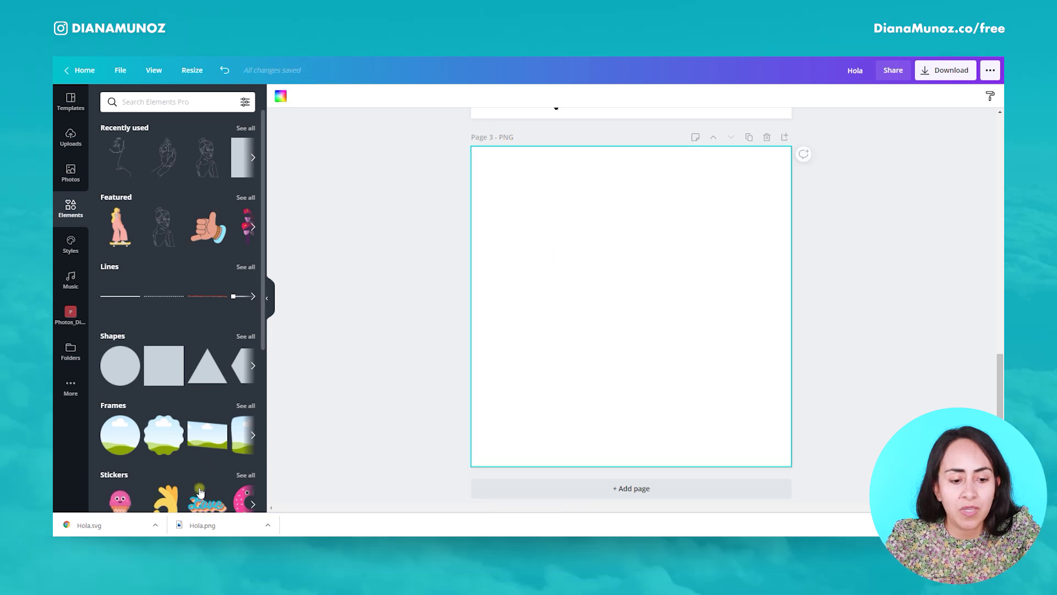
Upload Hola.png, place it on the PNG page, and add a blank page after it.
{"action": "left_click_drag", "start_coordinate": [202, 525], "coordinate": [151, 221]}
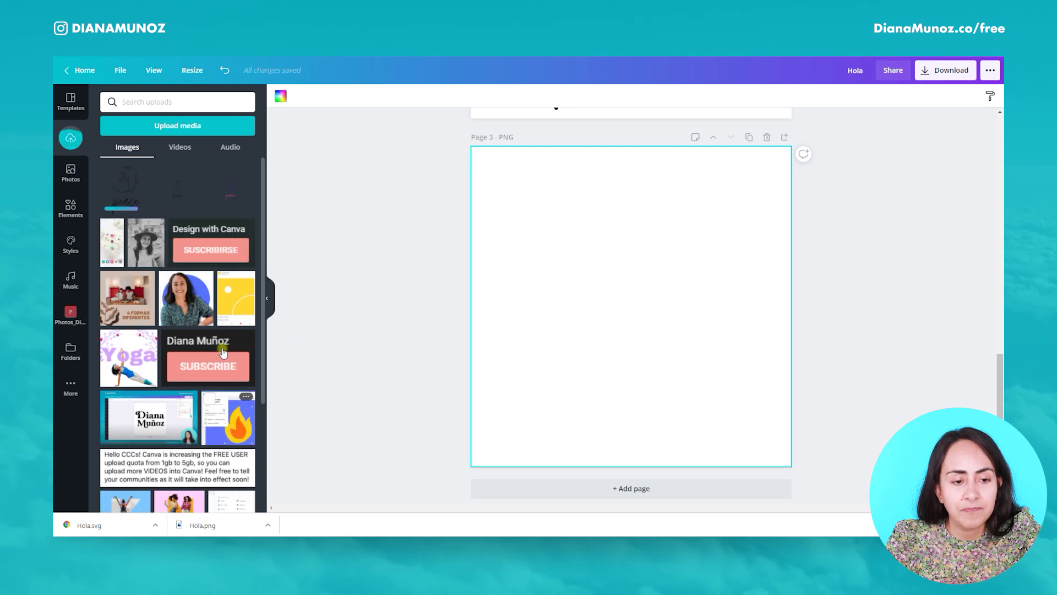
{"action": "left_click", "coordinate": [157, 172]}
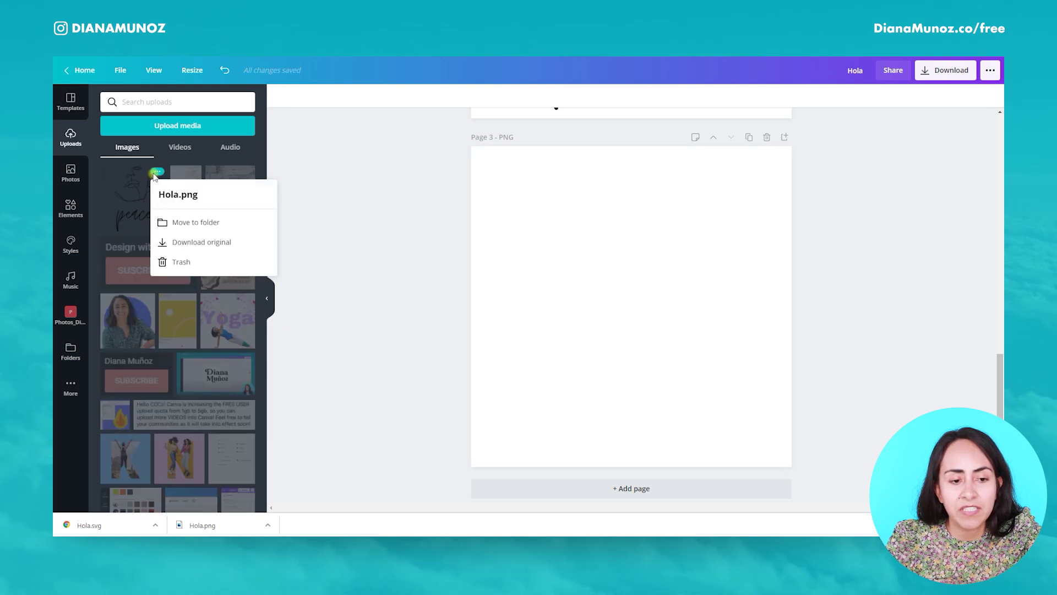
{"action": "left_click", "coordinate": [137, 198]}
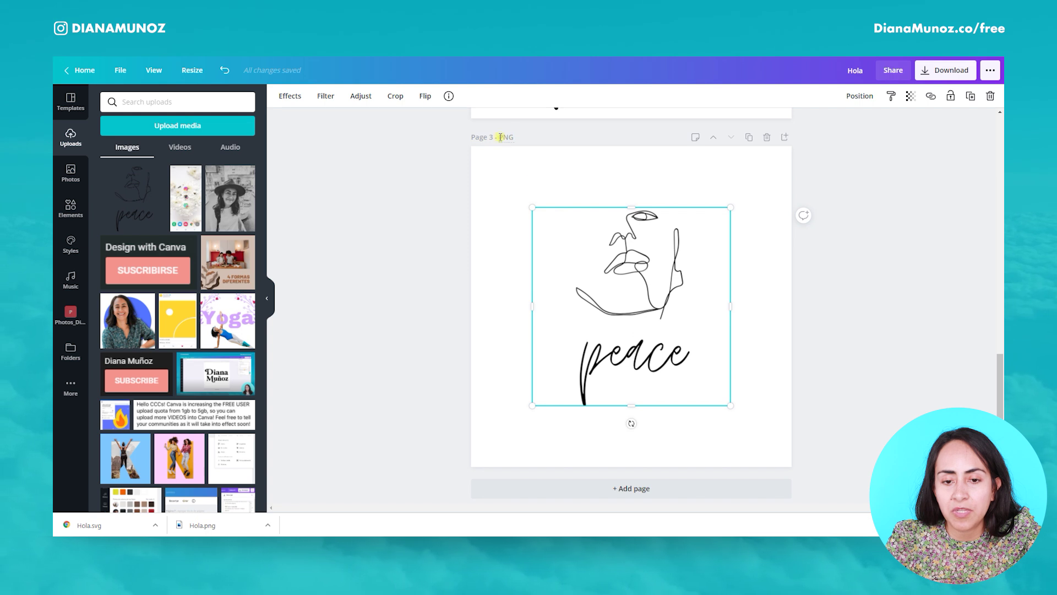
{"action": "left_click", "coordinate": [653, 487]}
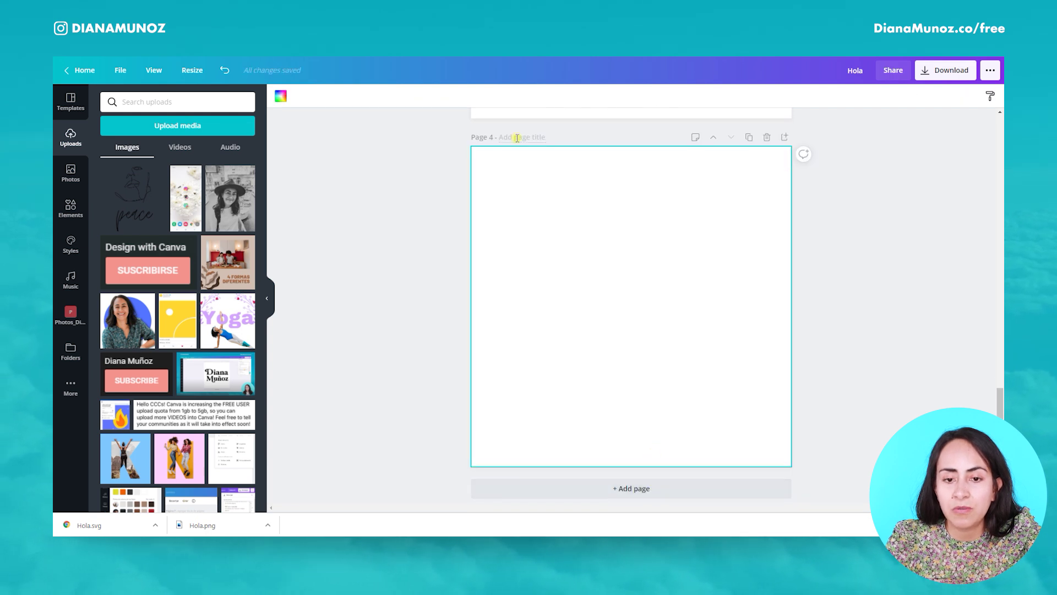
Title Page 4 'SVG', place the uploaded Hola.svg on it and enlarge it across the page.
{"action": "type", "text": "SVG"}
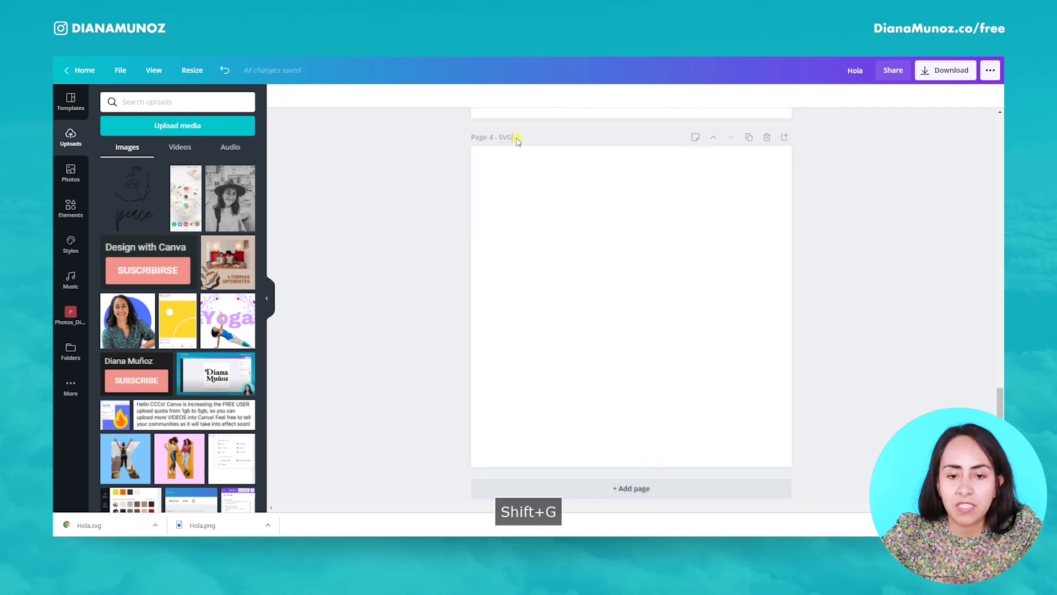
{"action": "left_click", "coordinate": [552, 151]}
{"action": "left_click_drag", "start_coordinate": [104, 525], "coordinate": [142, 325]}
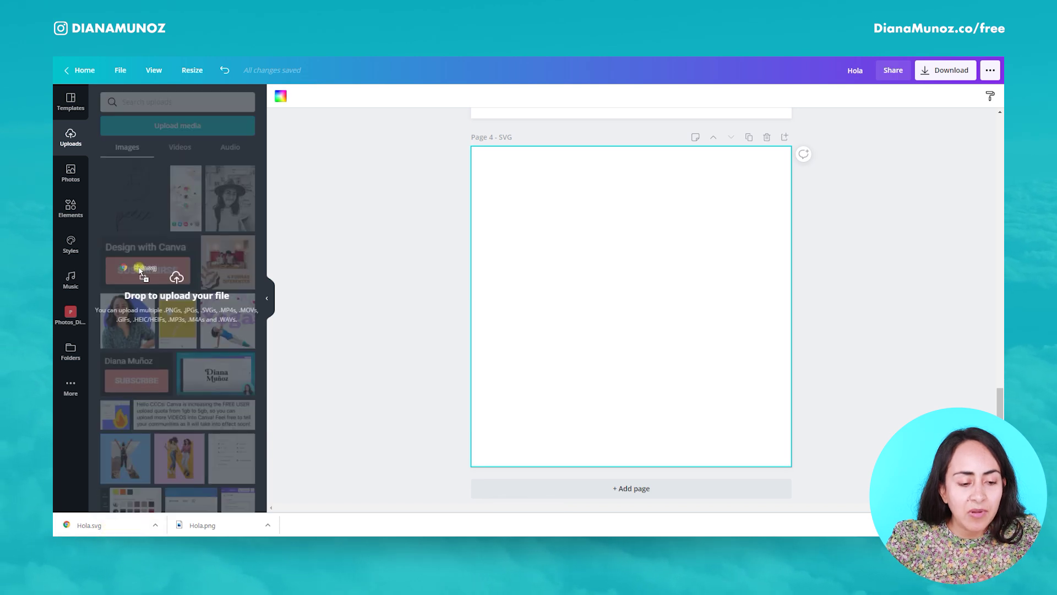
{"action": "left_click_drag", "start_coordinate": [139, 269], "coordinate": [140, 270]}
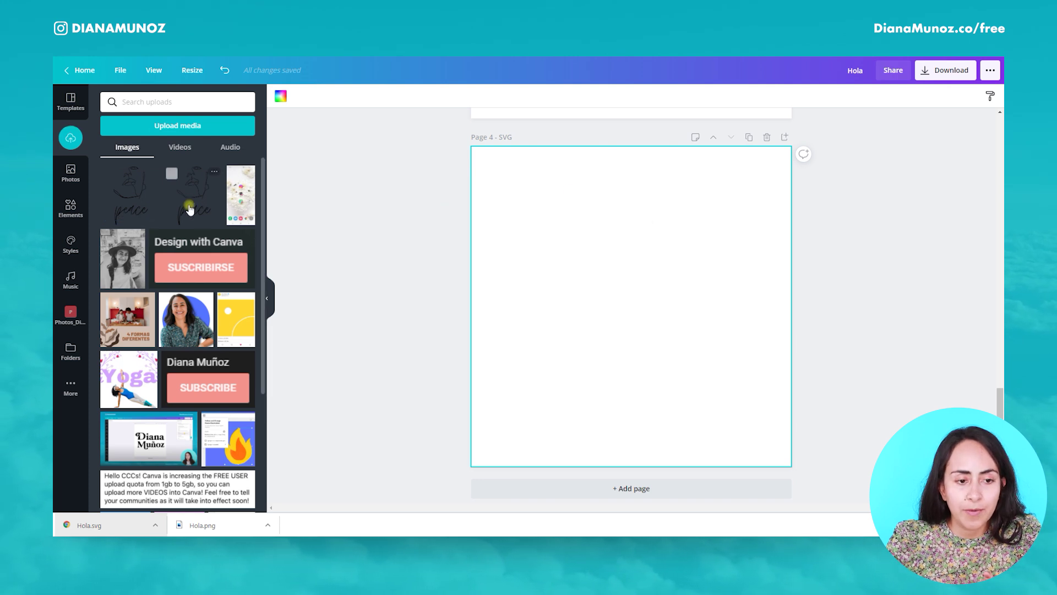
{"action": "left_click", "coordinate": [132, 203]}
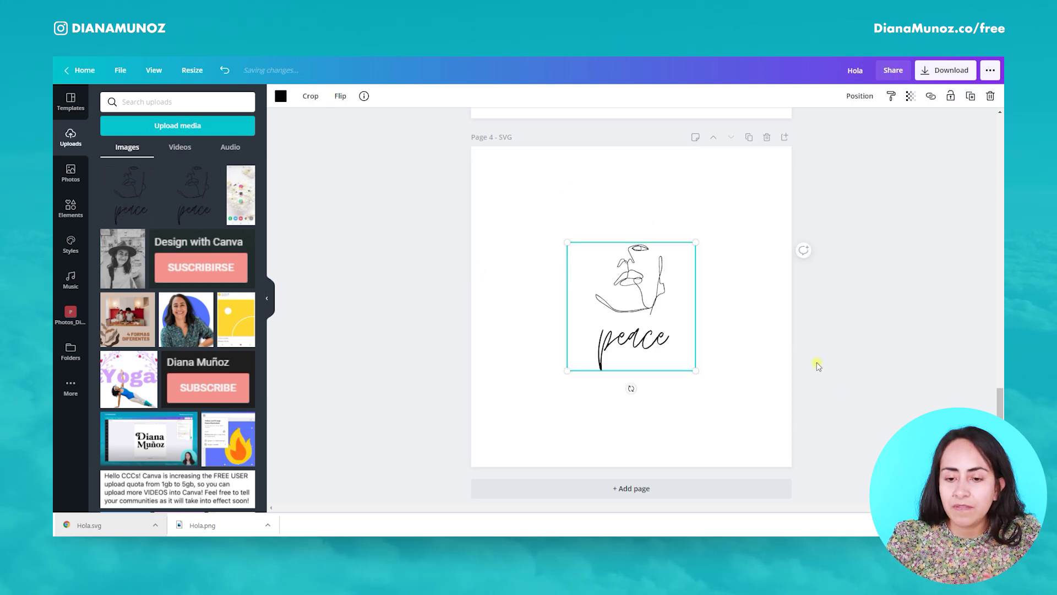
{"action": "left_click", "coordinate": [995, 525]}
{"action": "left_click_drag", "start_coordinate": [712, 234], "coordinate": [799, 147]}
Enlarge the PNG line art on Page 3 well past the page edges.
{"action": "left_click_drag", "start_coordinate": [559, 399], "coordinate": [474, 493]}
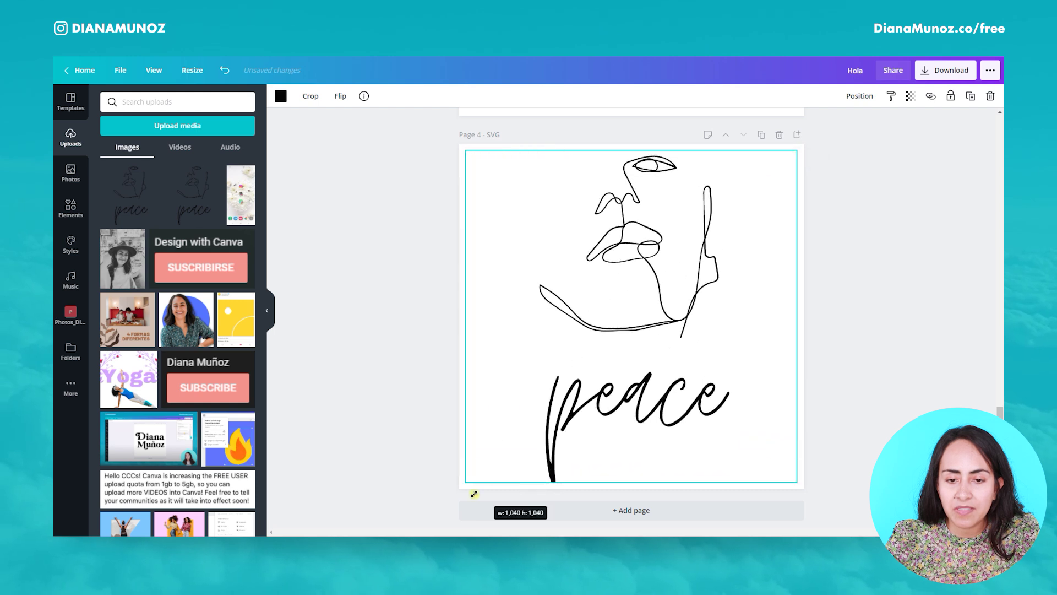
{"action": "scroll", "coordinate": [1001, 384], "scroll_direction": "up", "scroll_amount": 7}
{"action": "left_click_drag", "start_coordinate": [738, 297], "coordinate": [888, 112]}
{"action": "left_click_drag", "start_coordinate": [750, 200], "coordinate": [547, 476]}
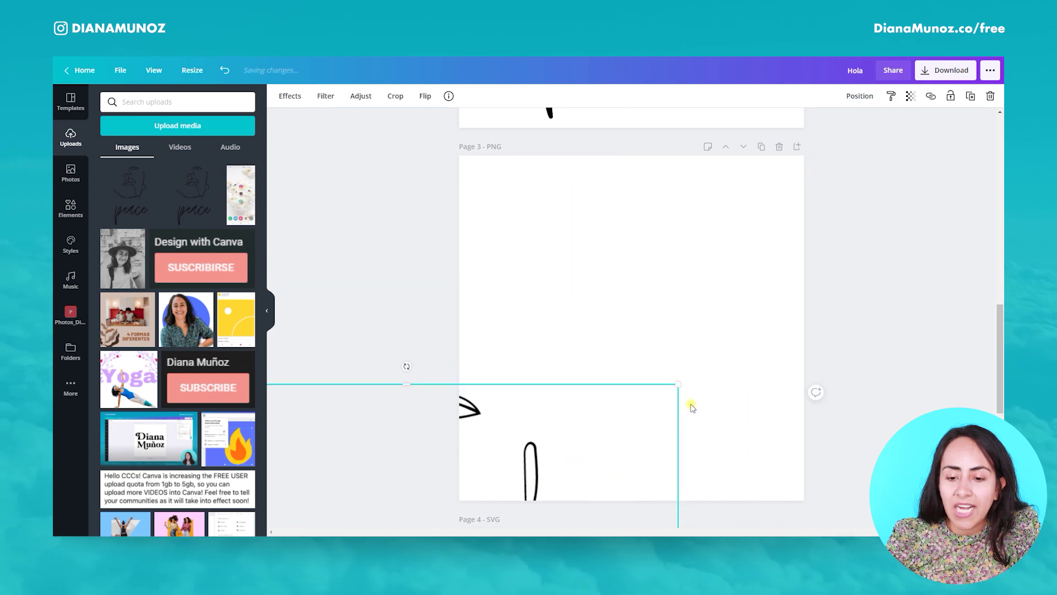
{"action": "left_click_drag", "start_coordinate": [685, 375], "coordinate": [825, 283]}
{"action": "left_click_drag", "start_coordinate": [829, 380], "coordinate": [964, 142]}
With the Uploads panel hidden, enlarge the PNG further so one stroke fills Page 3.
{"action": "left_click", "coordinate": [267, 310]}
{"action": "left_click_drag", "start_coordinate": [649, 288], "coordinate": [502, 332]}
{"action": "left_click_drag", "start_coordinate": [823, 247], "coordinate": [951, 155]}
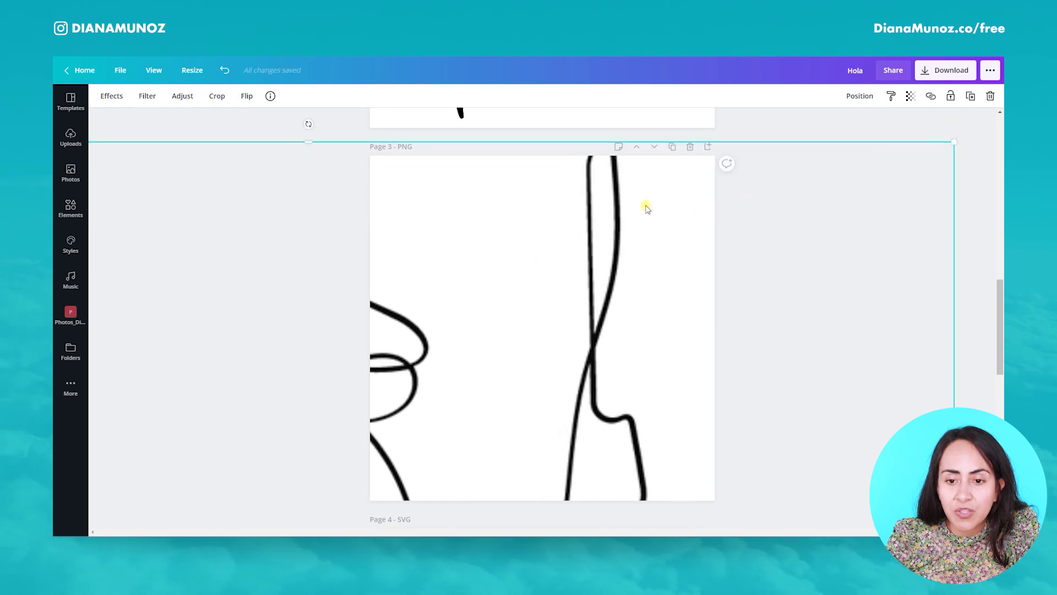
{"action": "mouse_move", "coordinate": [613, 229]}
{"action": "left_mouse_down"}
{"action": "mouse_move", "coordinate": [560, 267]}
{"action": "mouse_move", "coordinate": [558, 246]}
{"action": "left_mouse_up"}
{"action": "left_click", "coordinate": [549, 180]}
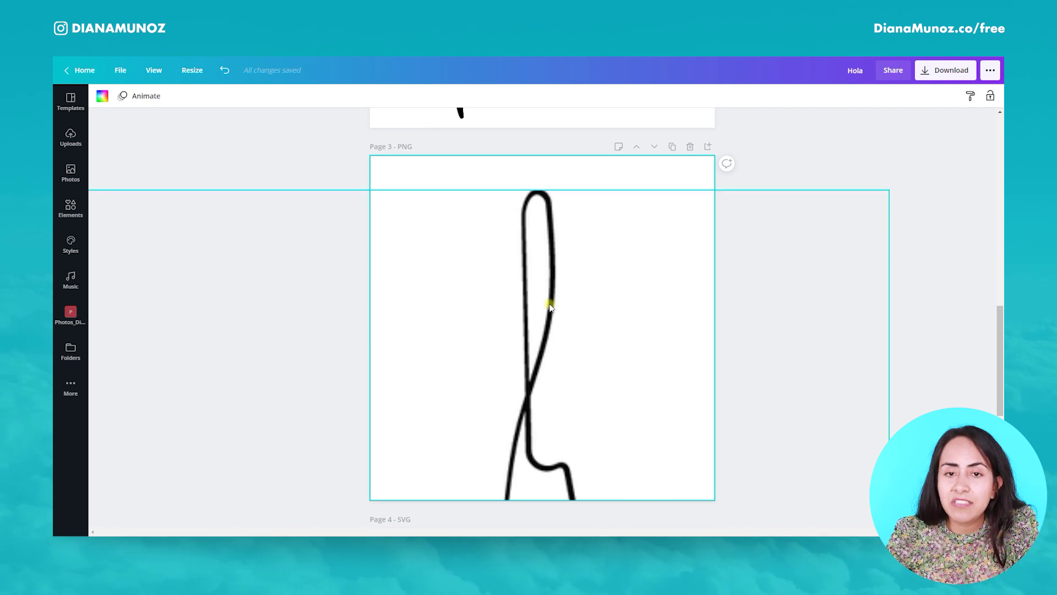
Enlarge the SVG line art on Page 4 repeatedly, repositioning it toward one stroke.
{"action": "scroll", "coordinate": [553, 313], "scroll_direction": "down", "scroll_amount": 7}
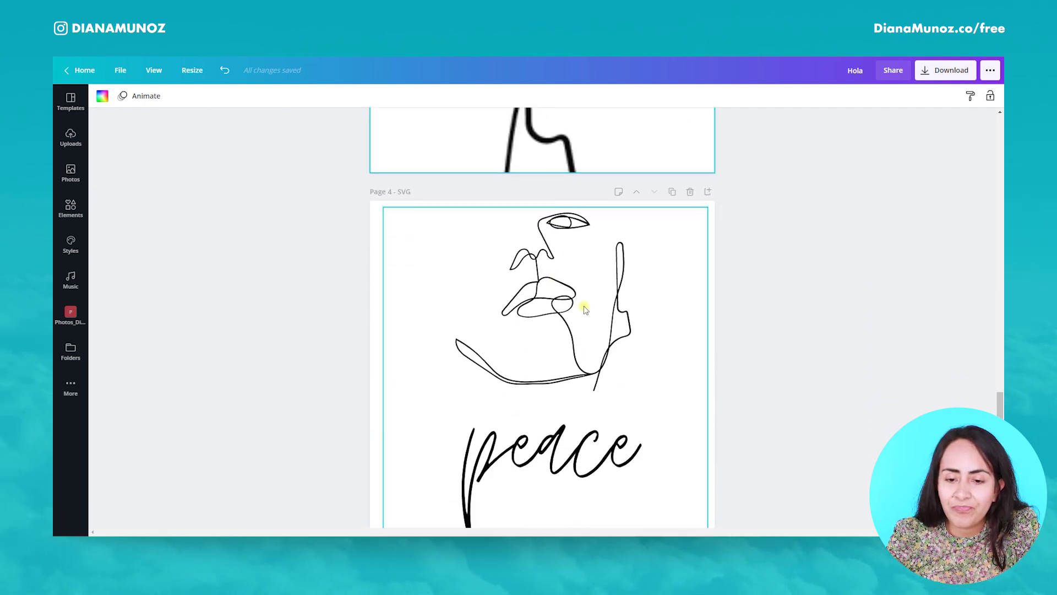
{"action": "left_click_drag", "start_coordinate": [567, 270], "coordinate": [360, 555]}
{"action": "left_click_drag", "start_coordinate": [495, 426], "coordinate": [936, 65]}
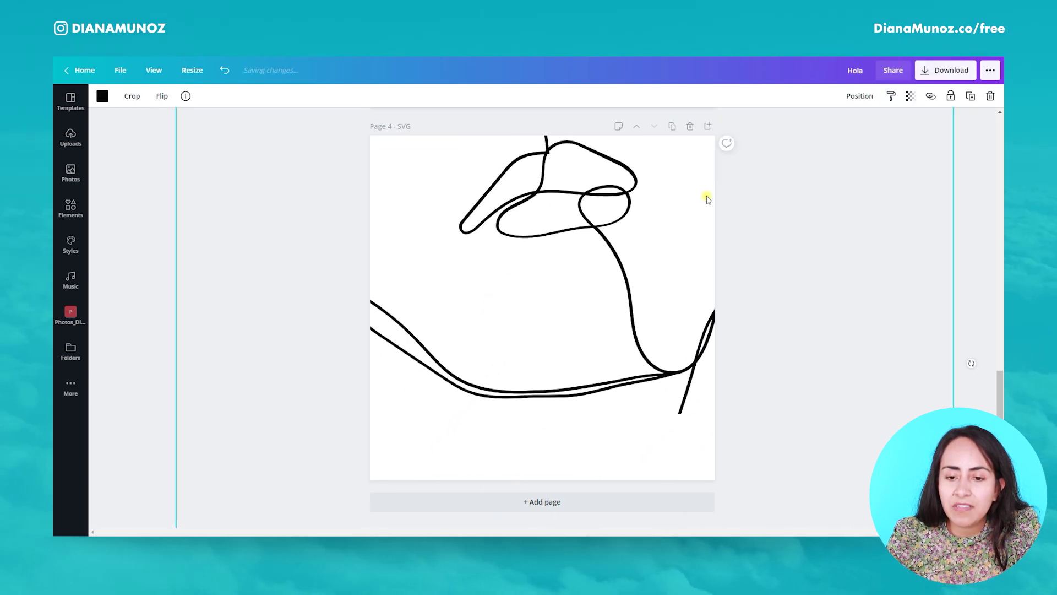
{"action": "left_click_drag", "start_coordinate": [699, 182], "coordinate": [346, 587]}
{"action": "left_click_drag", "start_coordinate": [637, 352], "coordinate": [939, 44]}
{"action": "left_click_drag", "start_coordinate": [666, 231], "coordinate": [370, 486]}
{"action": "left_click_drag", "start_coordinate": [683, 278], "coordinate": [904, 99]}
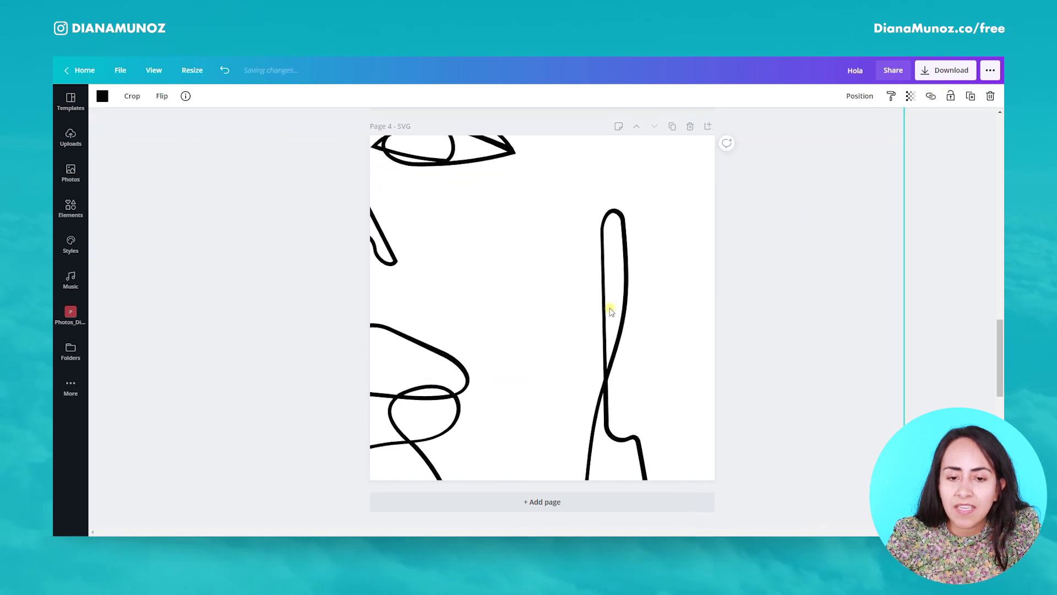
{"action": "left_click_drag", "start_coordinate": [610, 307], "coordinate": [534, 287]}
Undo the overshooting SVG enlargements with Ctrl+Z and deselect to inspect the crisp stroke edges.
{"action": "scroll", "coordinate": [611, 391], "scroll_direction": "up", "scroll_amount": 5}
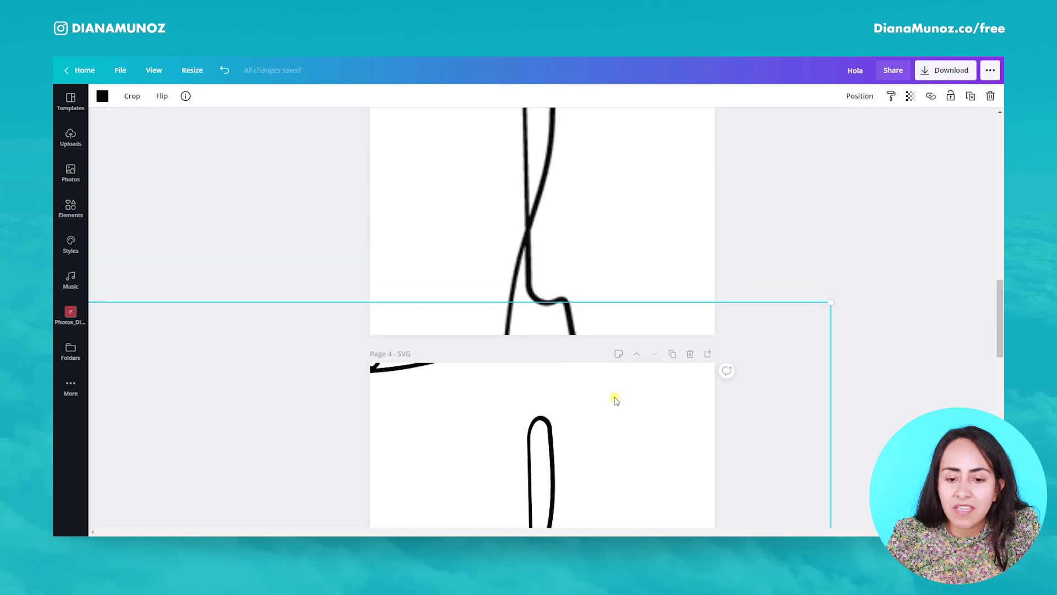
{"action": "scroll", "coordinate": [615, 400], "scroll_direction": "down", "scroll_amount": 3}
{"action": "left_click_drag", "start_coordinate": [824, 172], "coordinate": [939, 105]}
{"action": "key", "text": "ctrl+z"}
{"action": "key", "text": "ctrl+z"}
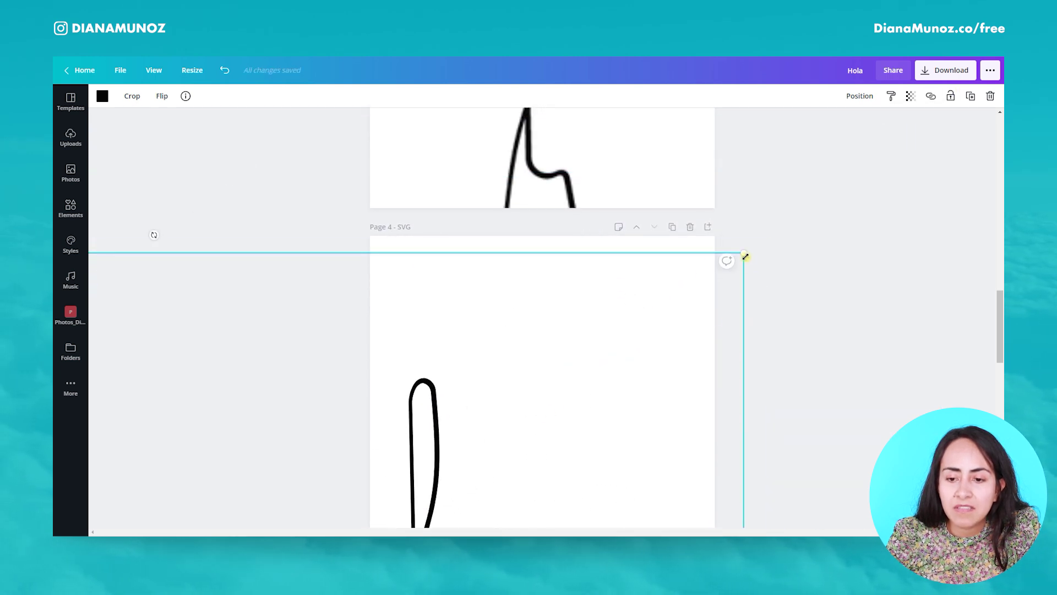
{"action": "mouse_move", "coordinate": [744, 256]}
{"action": "left_mouse_down"}
{"action": "mouse_move", "coordinate": [911, 130]}
{"action": "mouse_move", "coordinate": [932, 149]}
{"action": "left_mouse_up"}
{"action": "scroll", "coordinate": [628, 288], "scroll_direction": "down", "scroll_amount": 1}
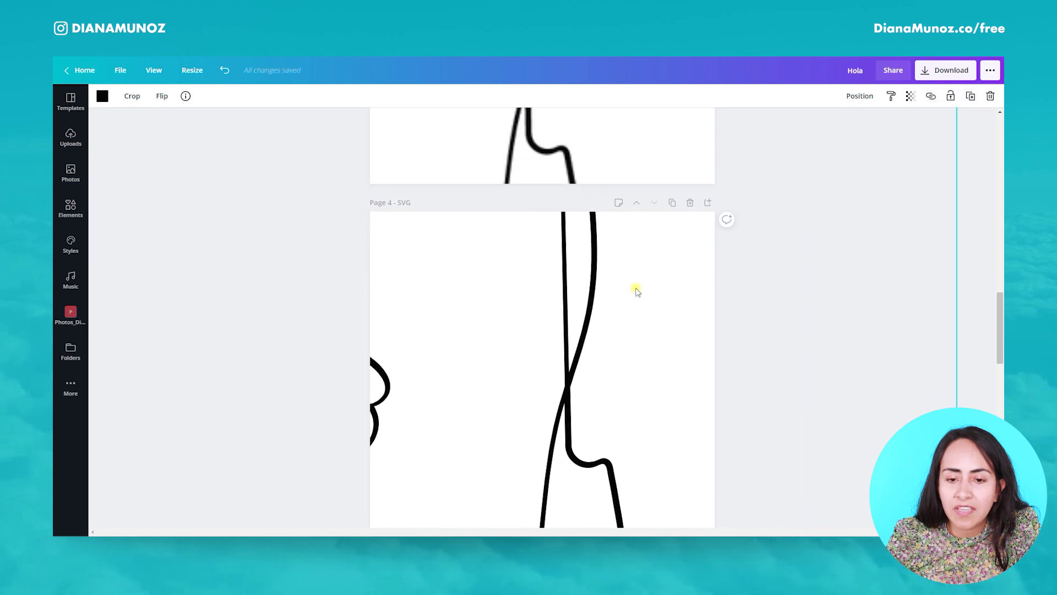
{"action": "key", "text": "ctrl+z"}
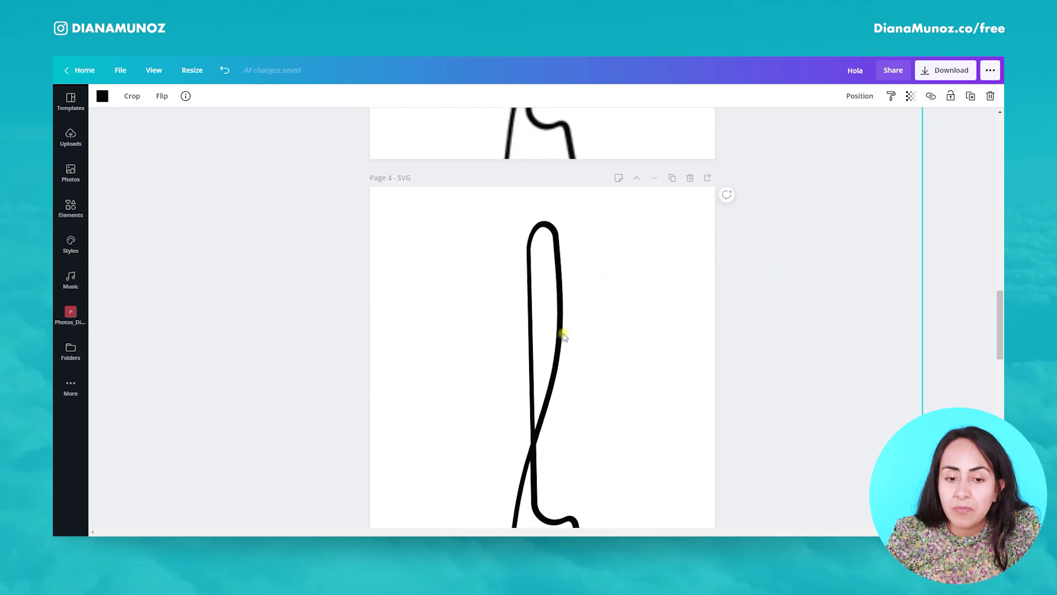
{"action": "scroll", "coordinate": [562, 336], "scroll_direction": "down", "scroll_amount": 3}
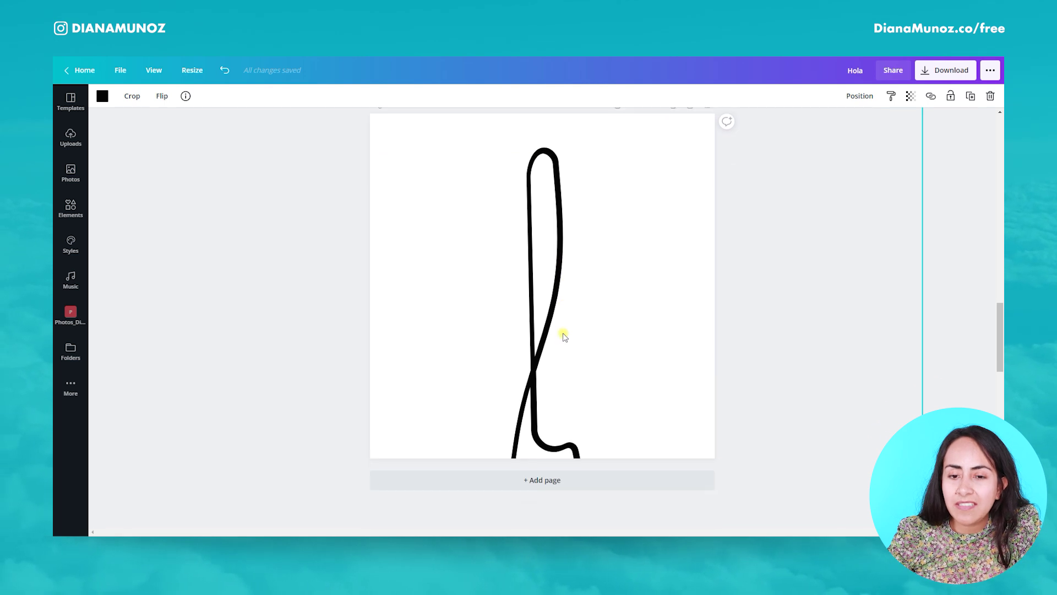
{"action": "scroll", "coordinate": [563, 336], "scroll_direction": "up", "scroll_amount": 2}
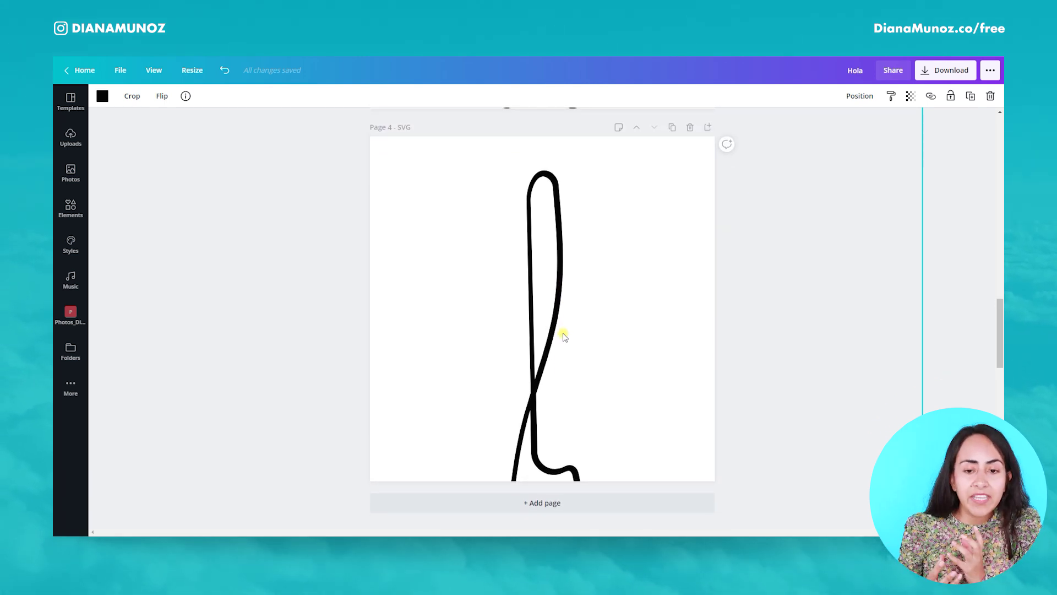
{"action": "key", "text": "Escape"}
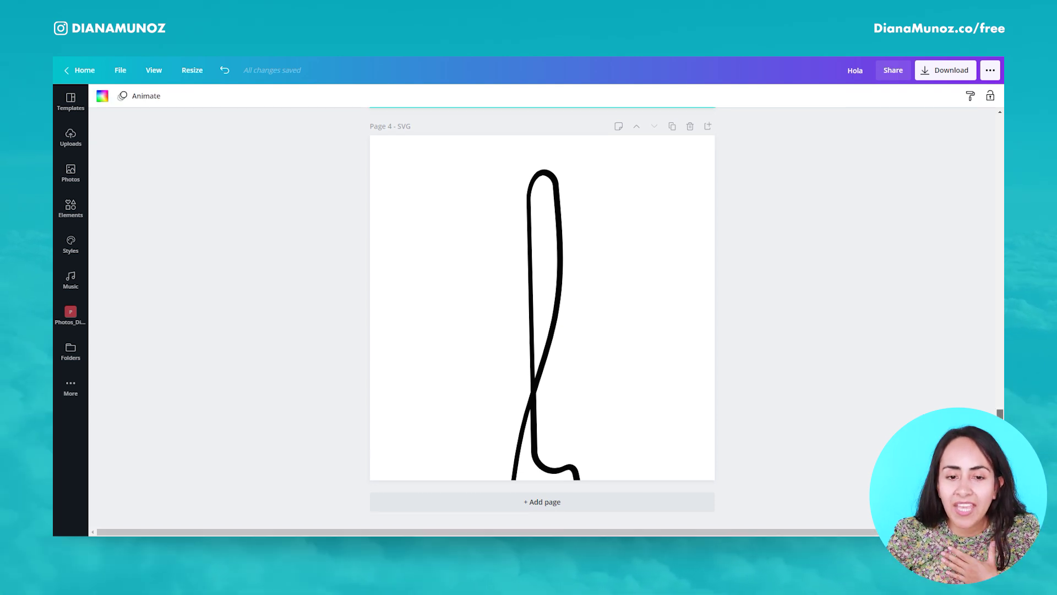
{"action": "mouse_move", "coordinate": [998, 428]}
{"action": "left_mouse_down"}
{"action": "mouse_move", "coordinate": [993, 333]}
{"action": "mouse_move", "coordinate": [996, 430]}
{"action": "left_mouse_up"}
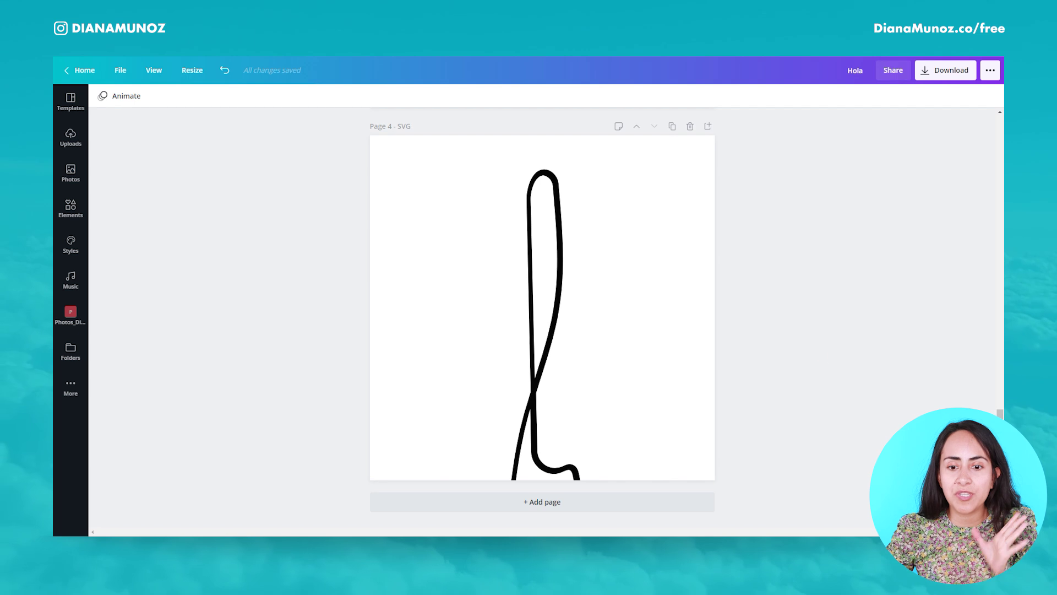
{"action": "left_click", "coordinate": [594, 260]}
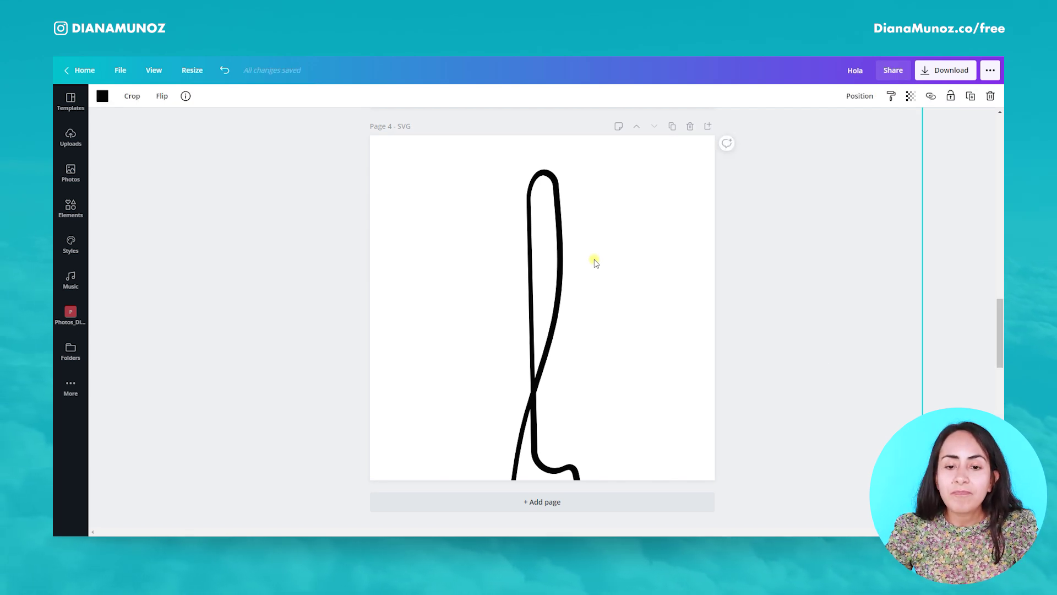
Shrink the SVG back until the full face and 'peace' drawing fits on Page 4.
{"action": "mouse_move", "coordinate": [587, 231]}
{"action": "left_mouse_down"}
{"action": "mouse_move", "coordinate": [422, 410]}
{"action": "mouse_move", "coordinate": [375, 444]}
{"action": "left_mouse_up"}
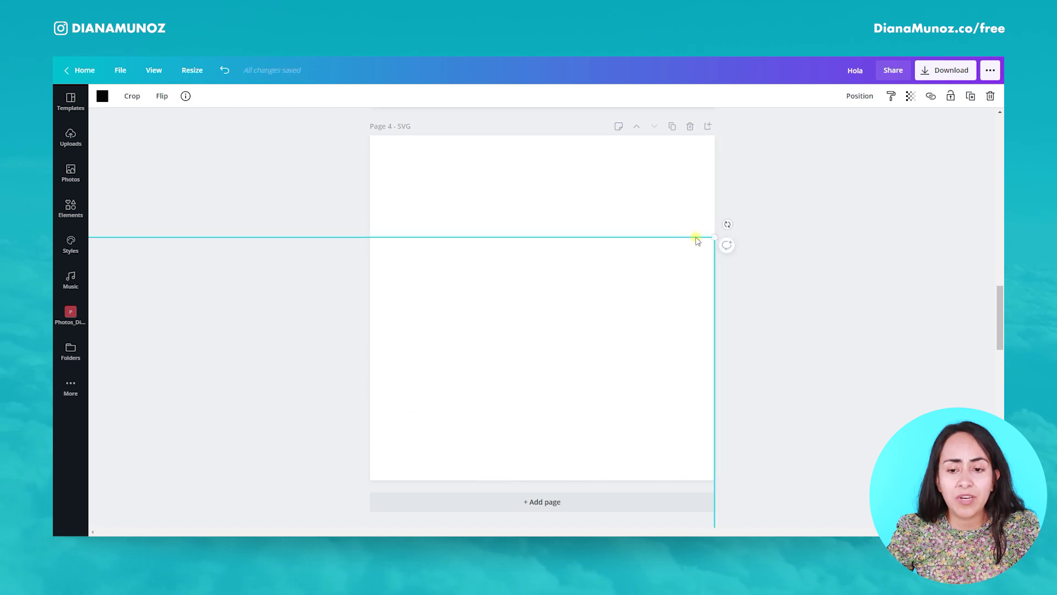
{"action": "left_click_drag", "start_coordinate": [715, 237], "coordinate": [649, 197]}
{"action": "left_click_drag", "start_coordinate": [727, 196], "coordinate": [735, 161]}
{"action": "left_click_drag", "start_coordinate": [856, 135], "coordinate": [615, 167]}
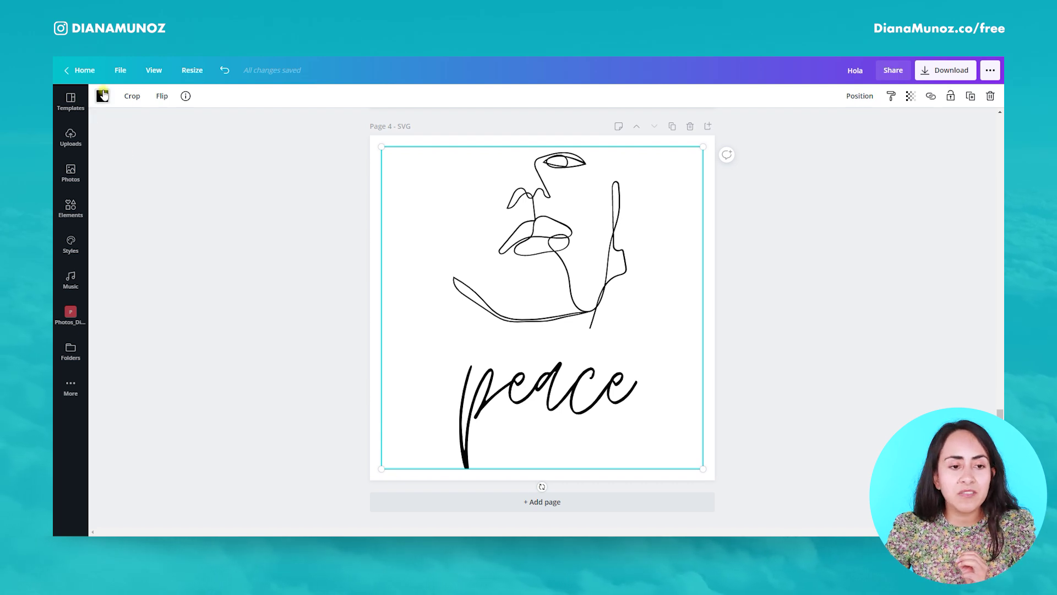
Recolour the line art green and add the dark candle-and-glass photo as the background.
{"action": "left_click", "coordinate": [108, 98]}
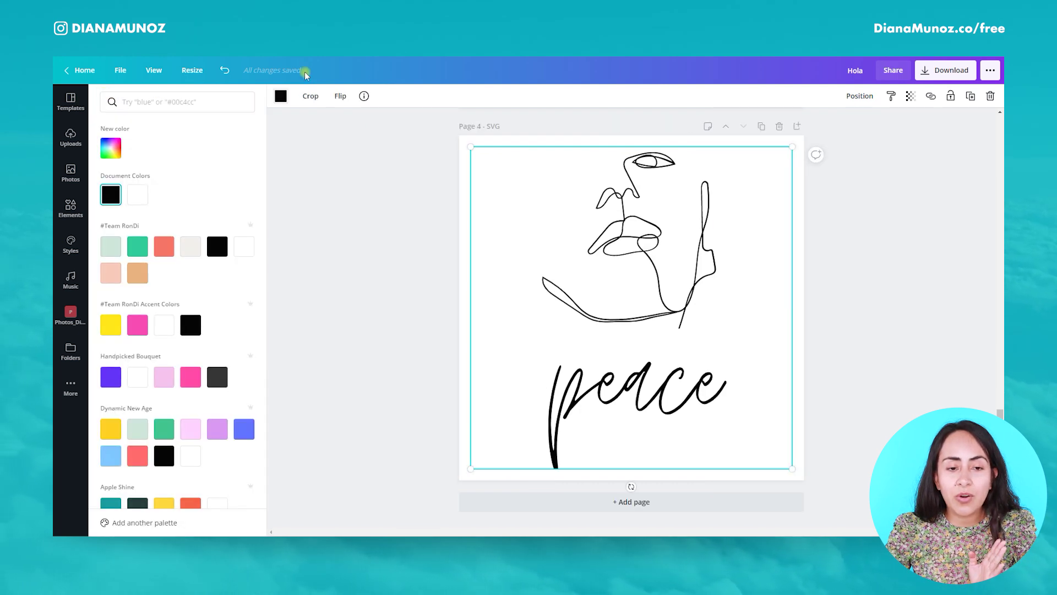
{"action": "left_click", "coordinate": [166, 253]}
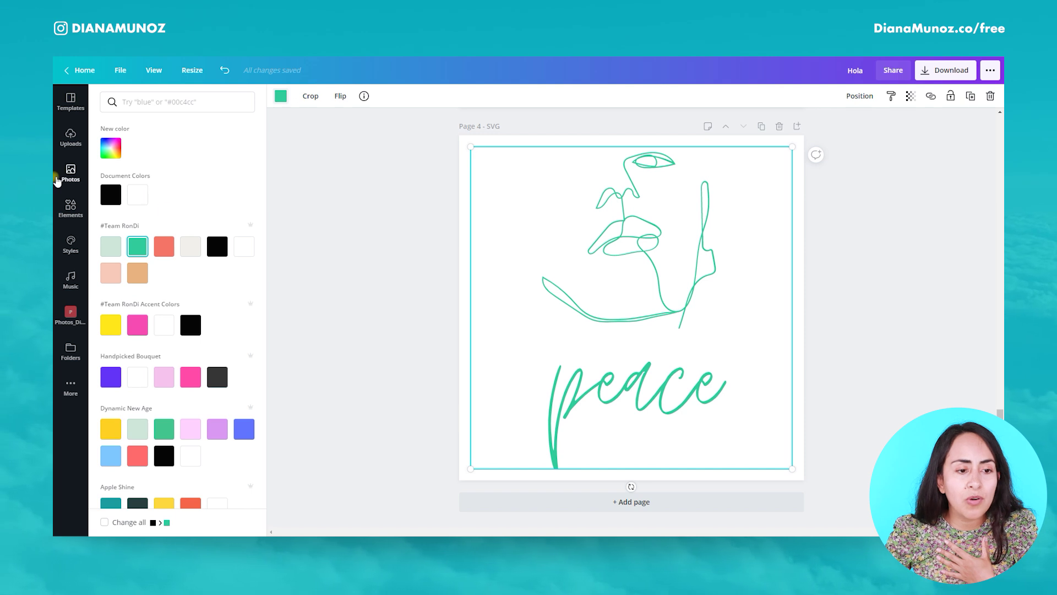
{"action": "left_click", "coordinate": [70, 187]}
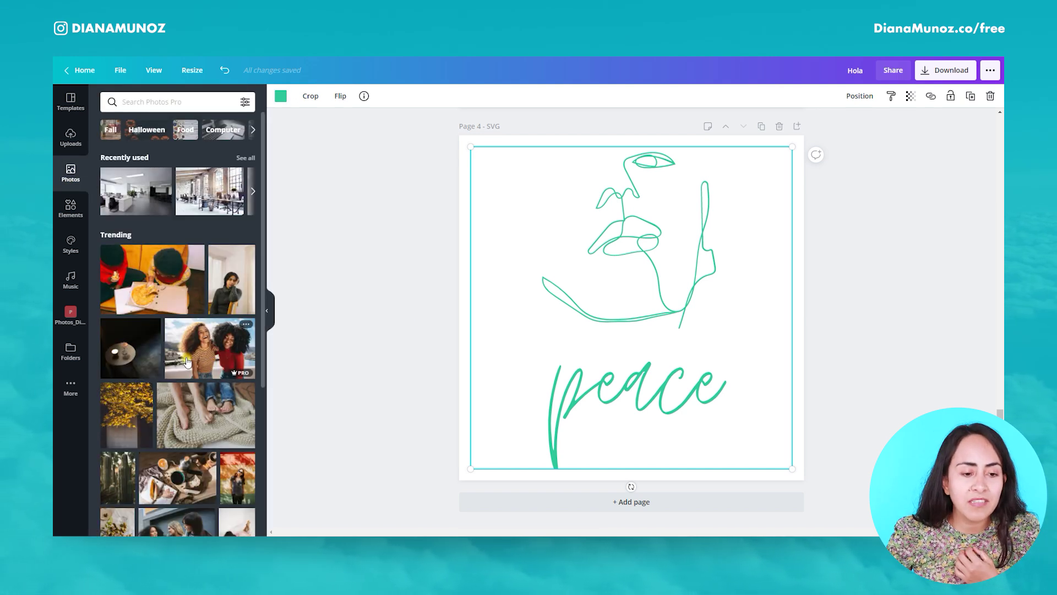
{"action": "left_click_drag", "start_coordinate": [137, 348], "coordinate": [464, 283]}
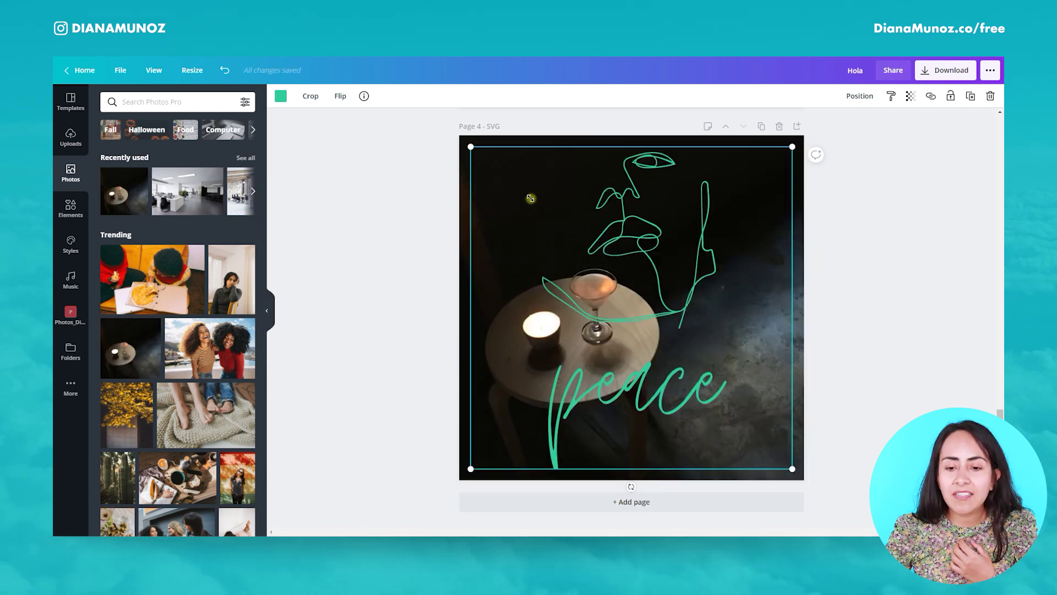
Shrink the line art into the top-right corner and recolour it pale pink.
{"action": "left_click_drag", "start_coordinate": [530, 198], "coordinate": [649, 325]}
{"action": "left_click_drag", "start_coordinate": [780, 464], "coordinate": [745, 209]}
{"action": "left_click", "coordinate": [281, 97]}
{"action": "left_click", "coordinate": [165, 325]}
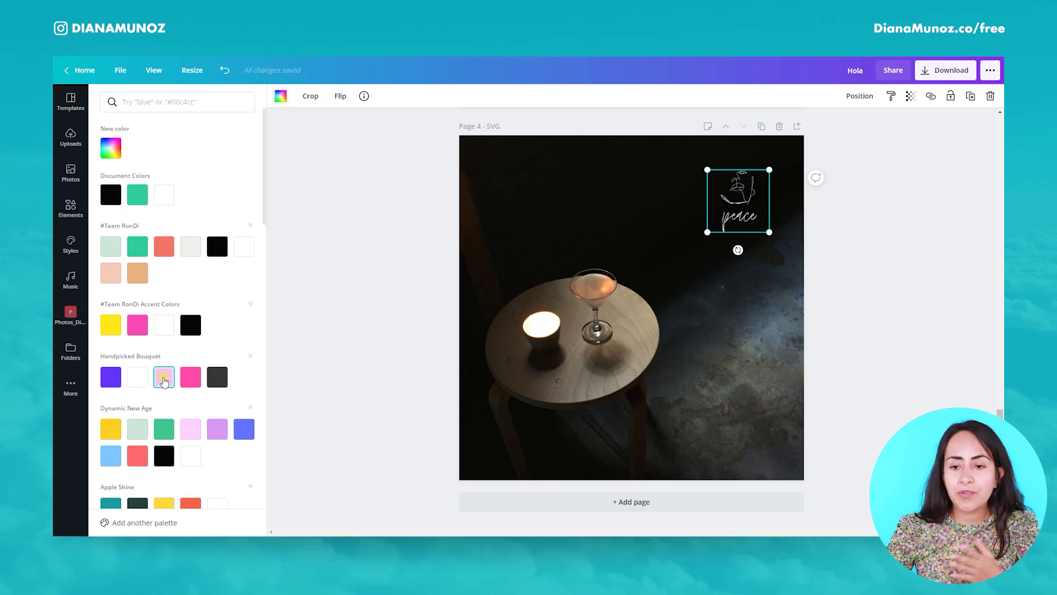
{"action": "left_click", "coordinate": [366, 213]}
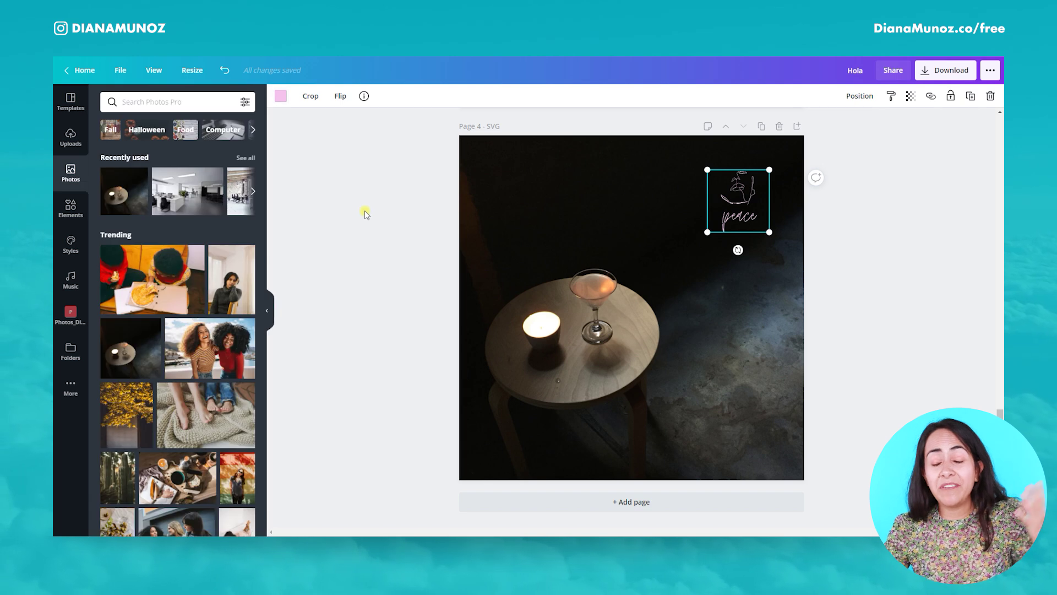
{"action": "scroll", "coordinate": [786, 336], "scroll_direction": "up", "scroll_amount": 7}
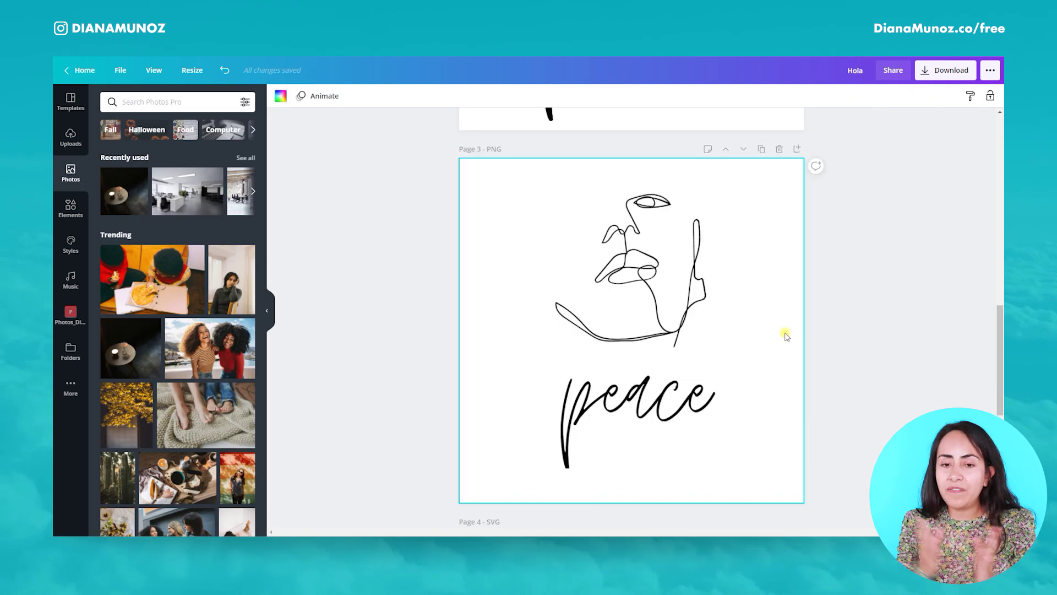
{"action": "left_click", "coordinate": [624, 340]}
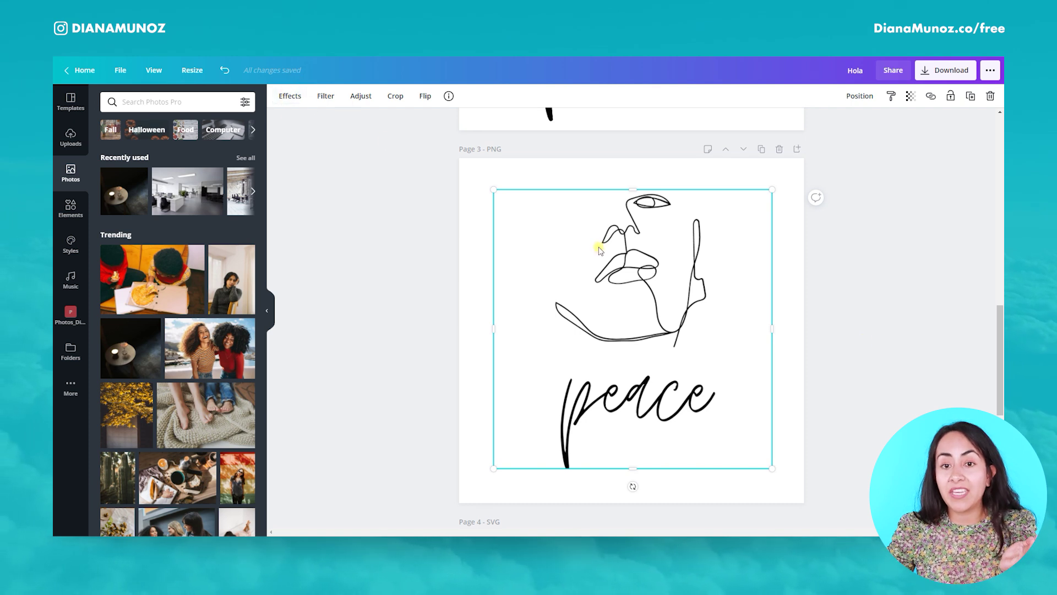
{"action": "scroll", "coordinate": [844, 386], "scroll_direction": "down", "scroll_amount": 2}
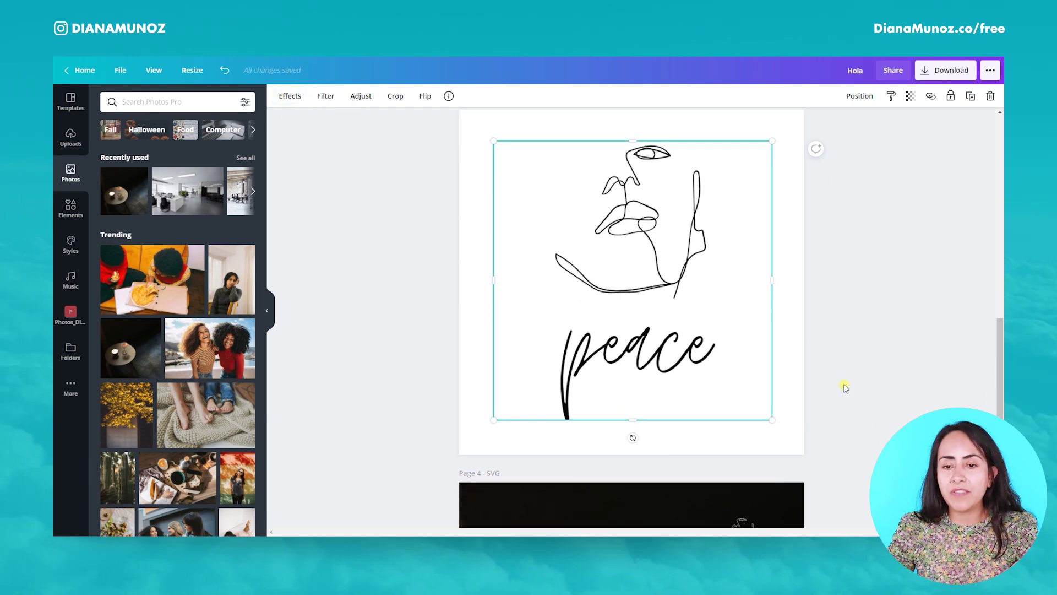
{"action": "scroll", "coordinate": [845, 388], "scroll_direction": "down", "scroll_amount": 6}
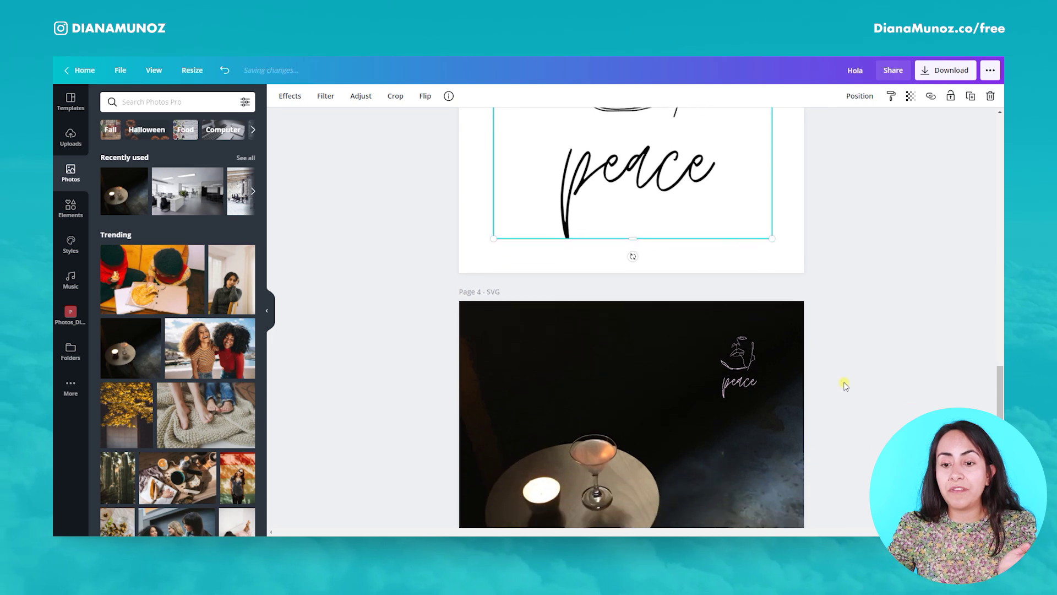
{"action": "left_click", "coordinate": [754, 324]}
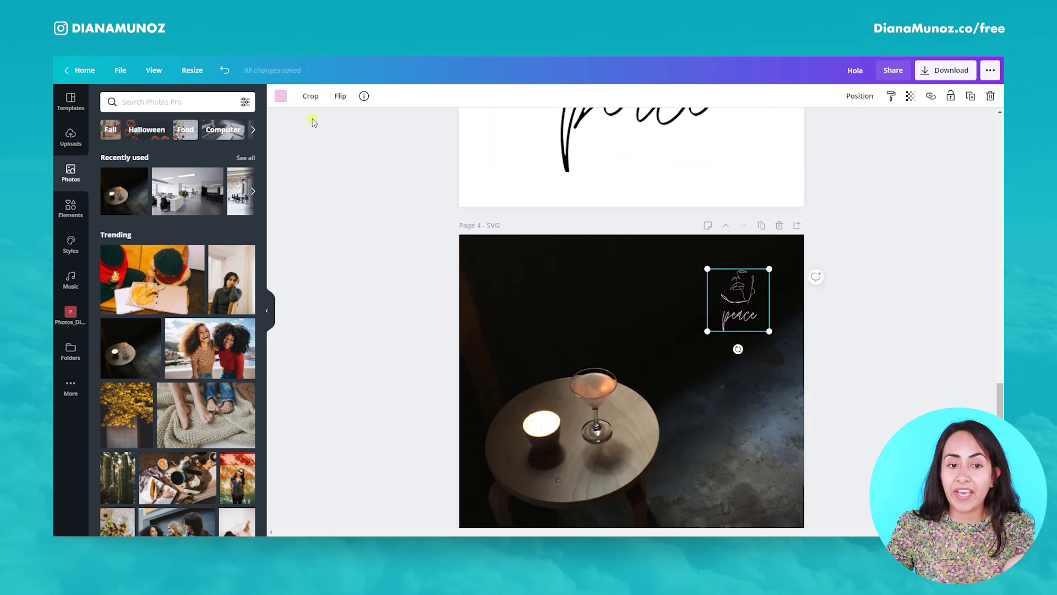
{"action": "scroll", "coordinate": [447, 371], "scroll_direction": "up", "scroll_amount": 1}
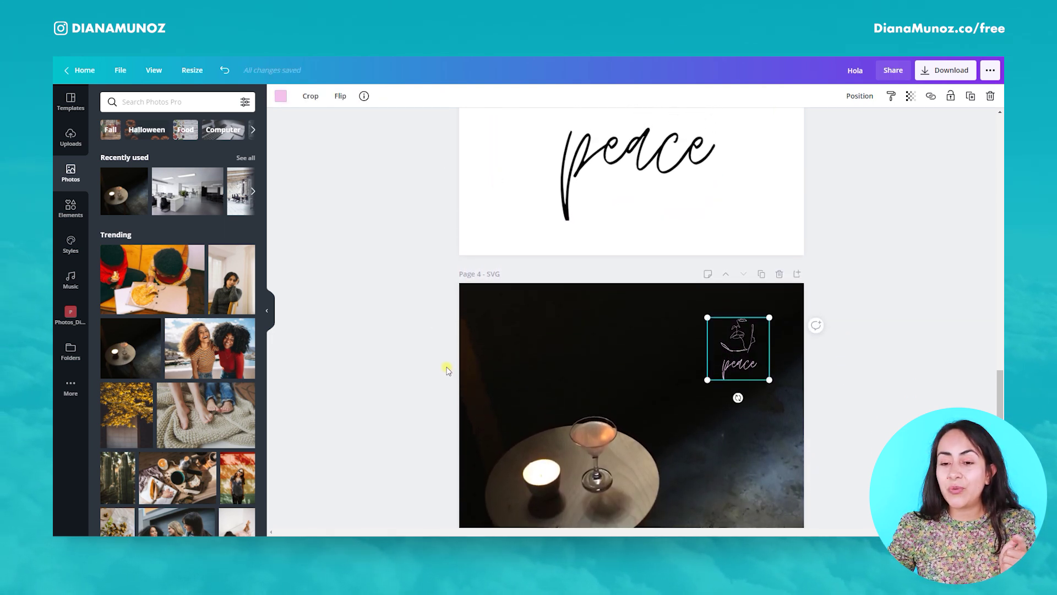